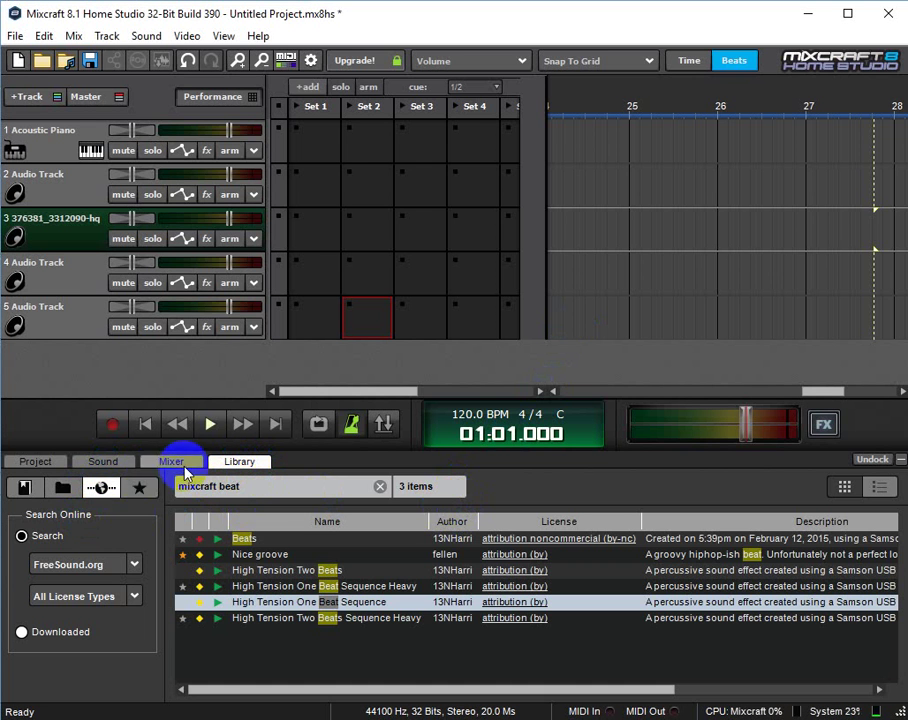
# Glance at the local library folders, then return to the FreeSound 'mixcraft beat' results
pyautogui.click(63, 487)
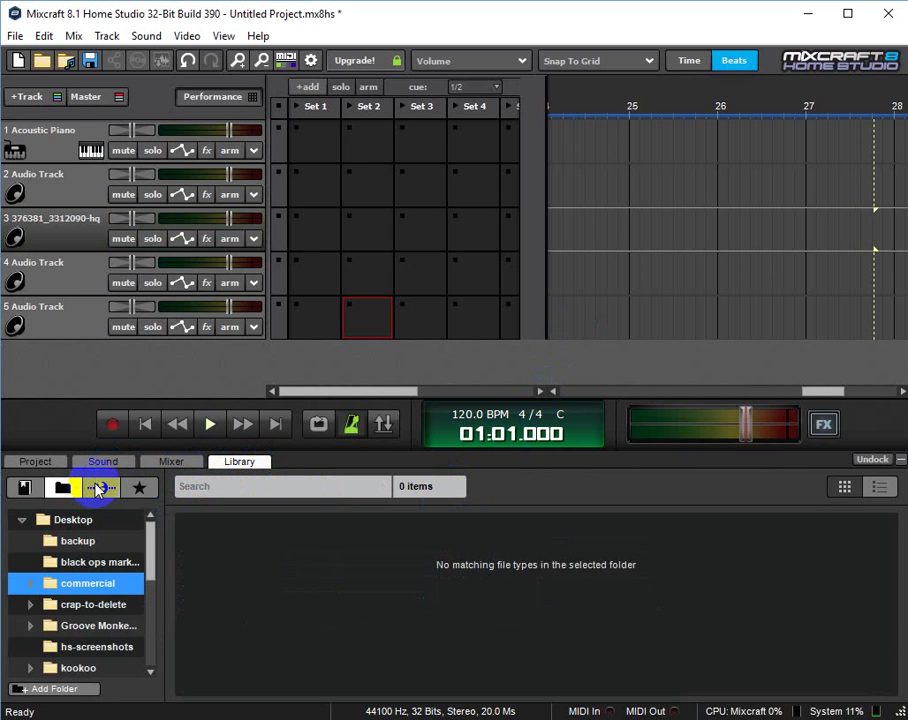
pyautogui.click(98, 487)
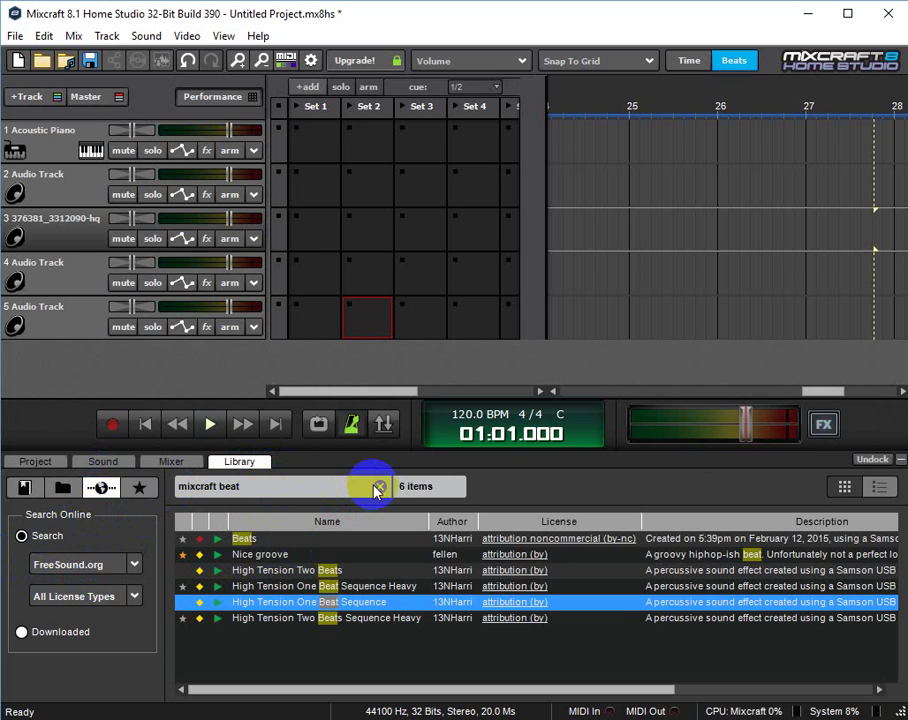
# Rerun the FreeSound search for 'mixcraft beat' and preview the Nice groove result
pyautogui.moveTo(180, 486); pyautogui.dragTo(337, 488)
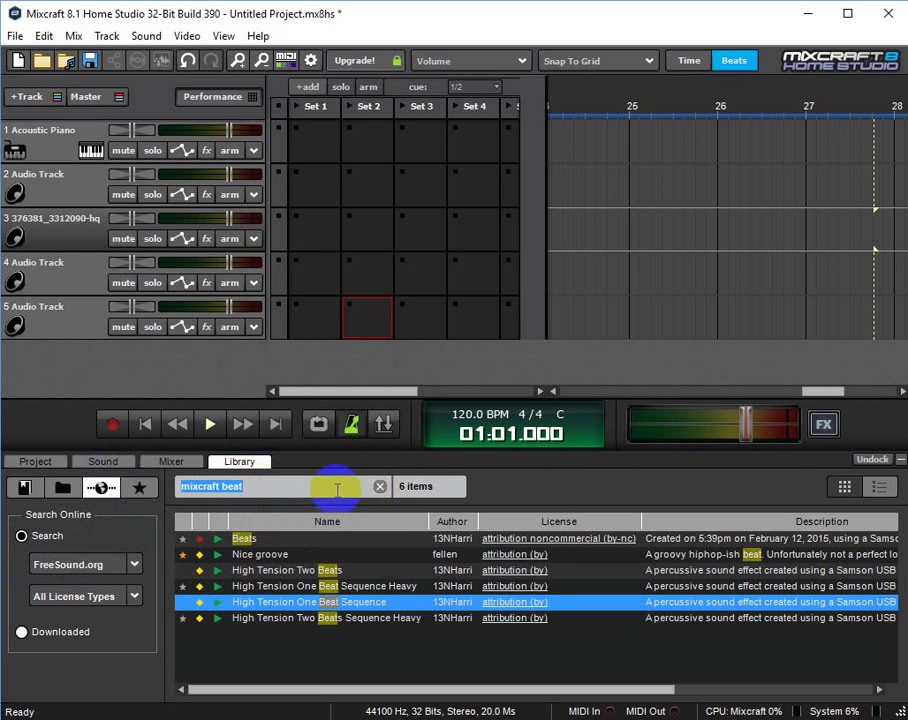
pyautogui.click(377, 487)
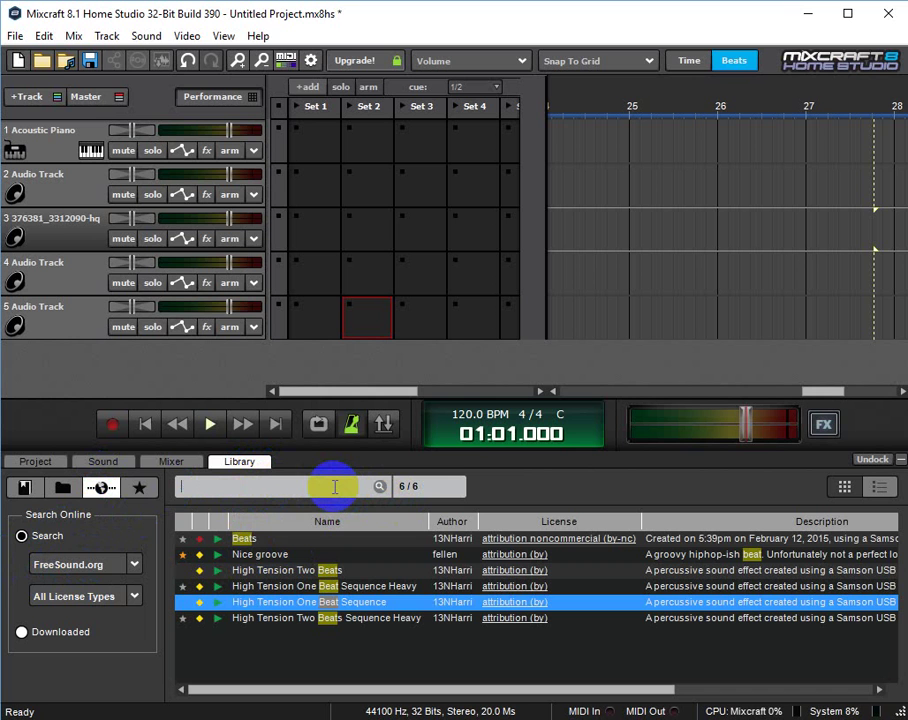
pyautogui.write('mixcraft beat')
pyautogui.press('Return')
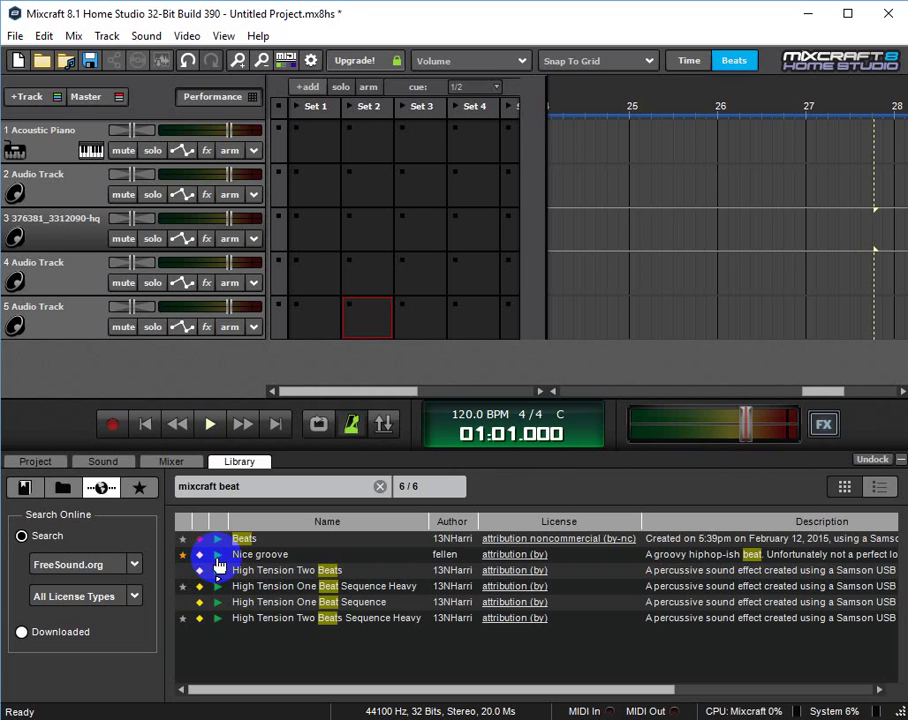
pyautogui.click(218, 556)
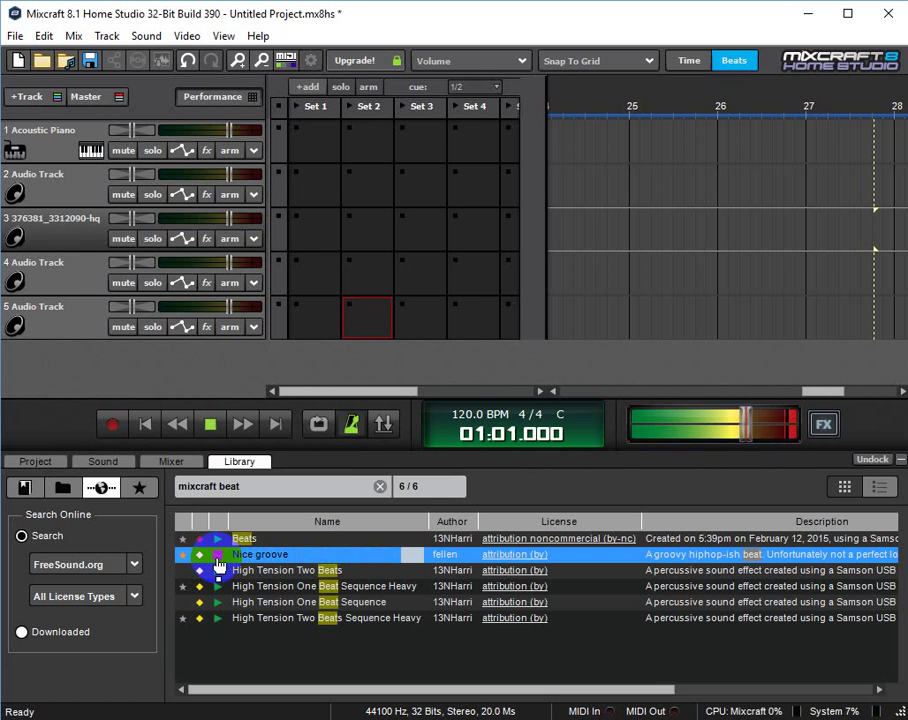
# Drop Nice groove into Track 4's Set 1 cell, audition it, and open its waveform
pyautogui.moveTo(218, 565); pyautogui.dragTo(314, 275)
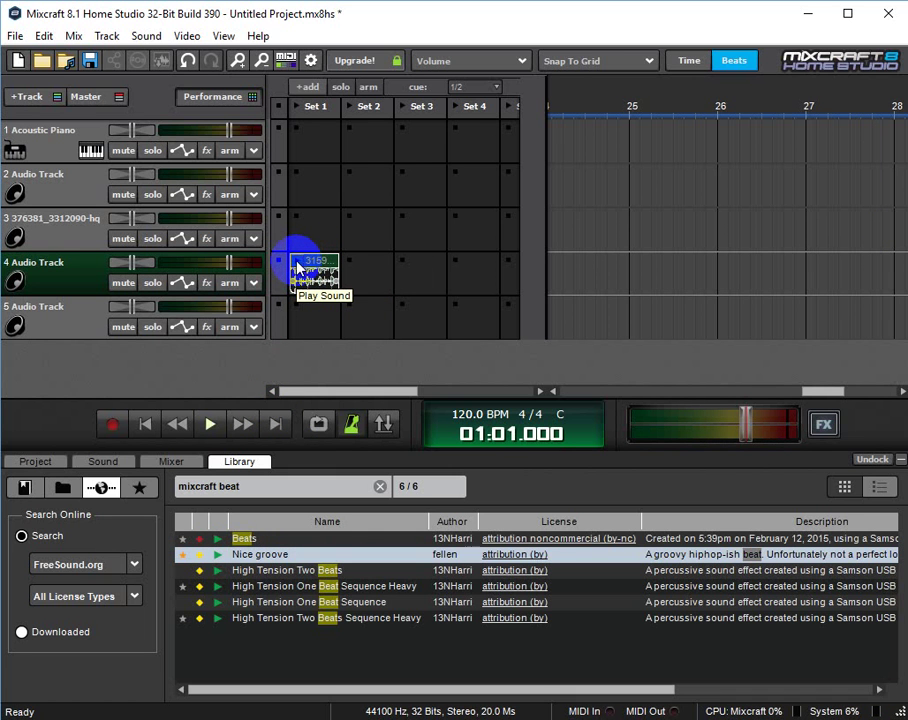
pyautogui.click(297, 264)
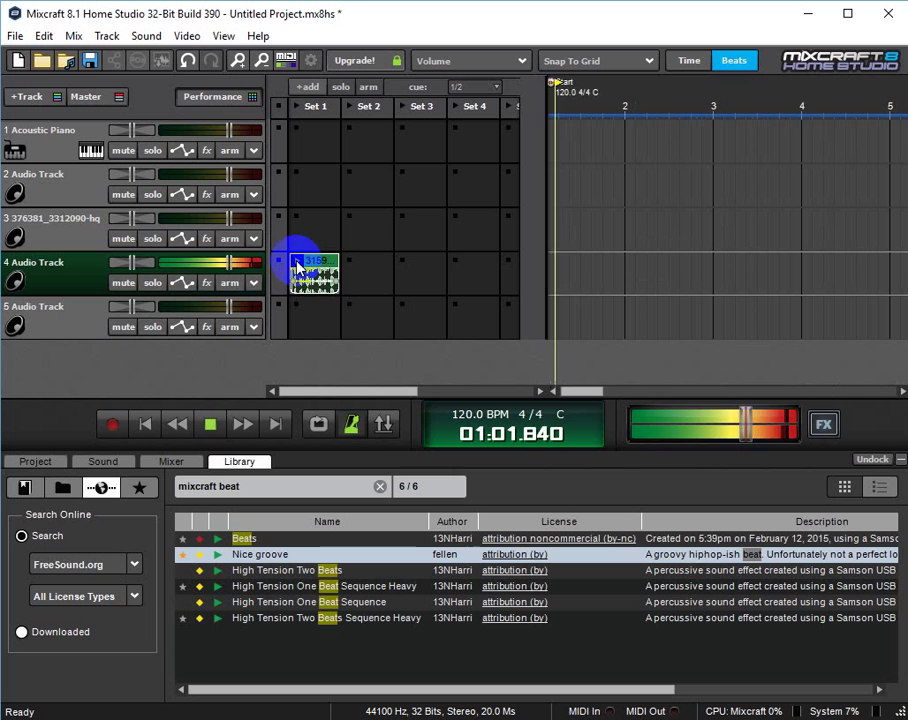
pyautogui.click(210, 424)
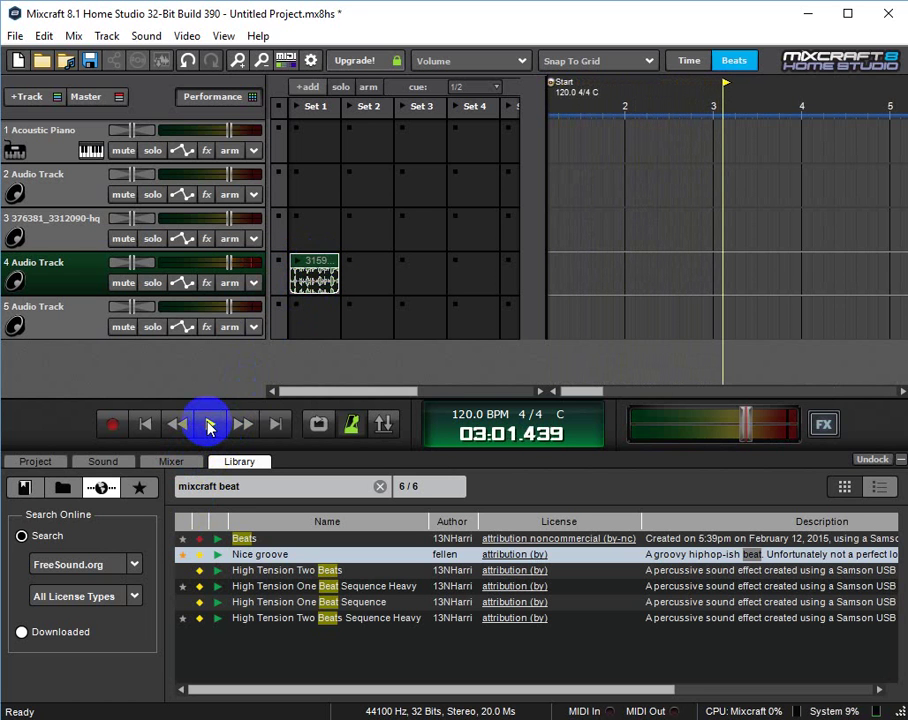
pyautogui.click(312, 280)
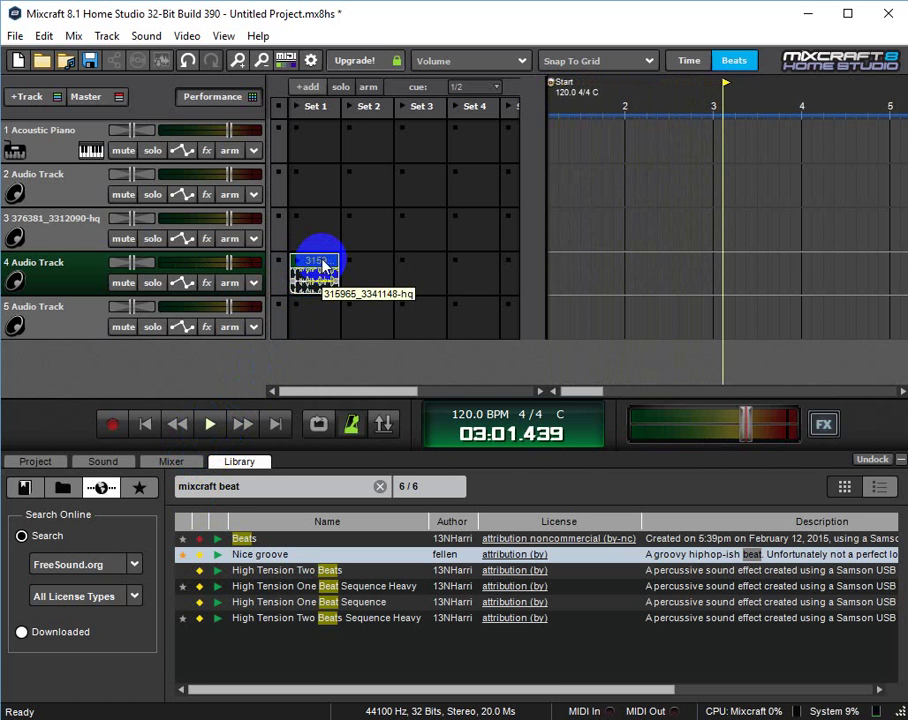
pyautogui.doubleClick(322, 265)
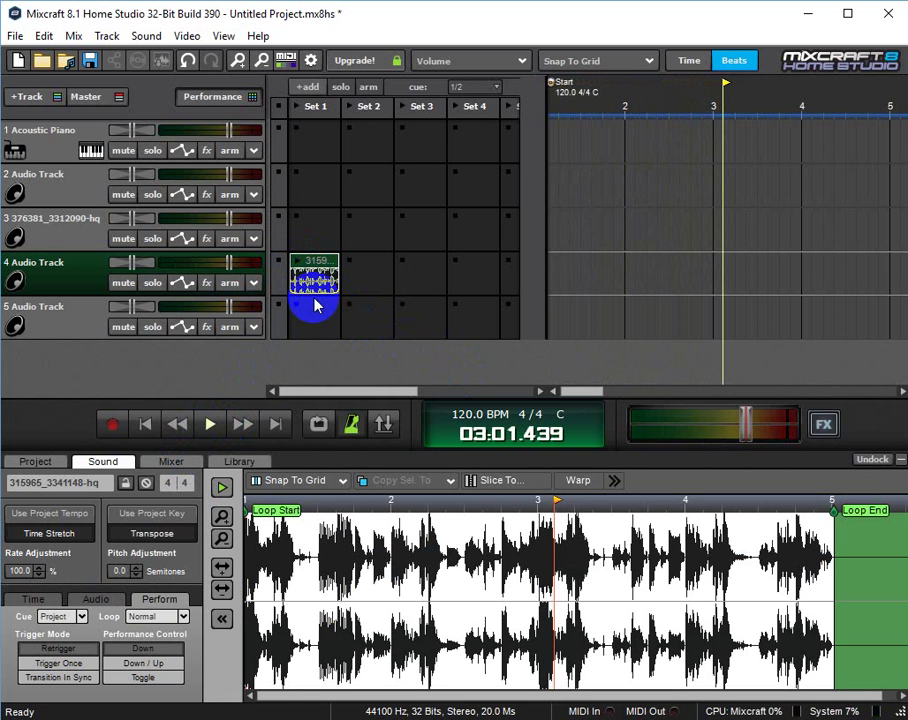
# Widen the clip grid to show Sets 1–8 and select track 5 for the slices
pyautogui.moveTo(527, 285); pyautogui.dragTo(744, 309)
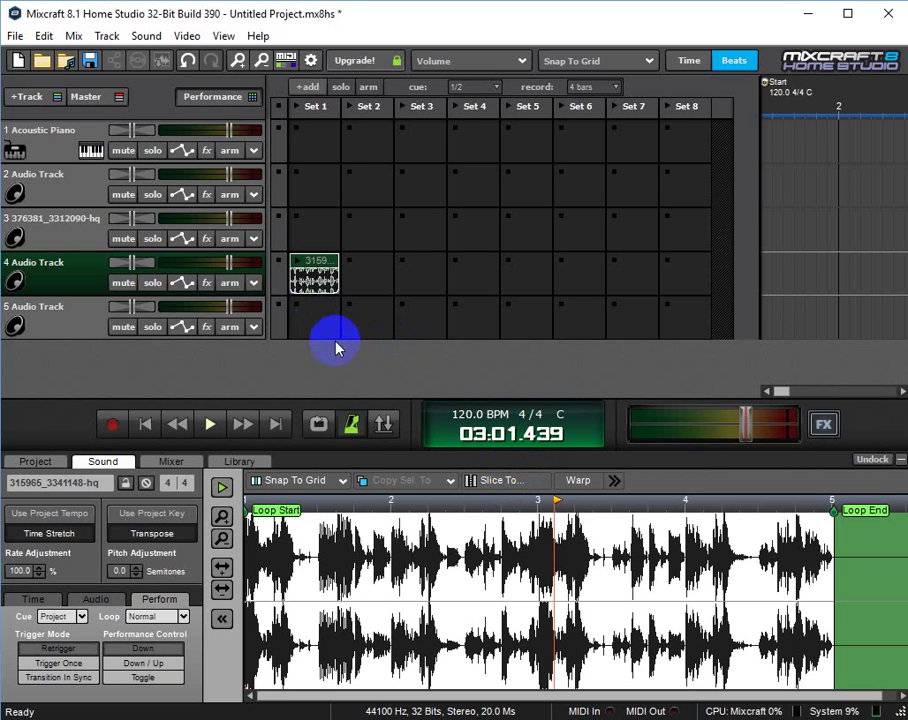
pyautogui.click(299, 316)
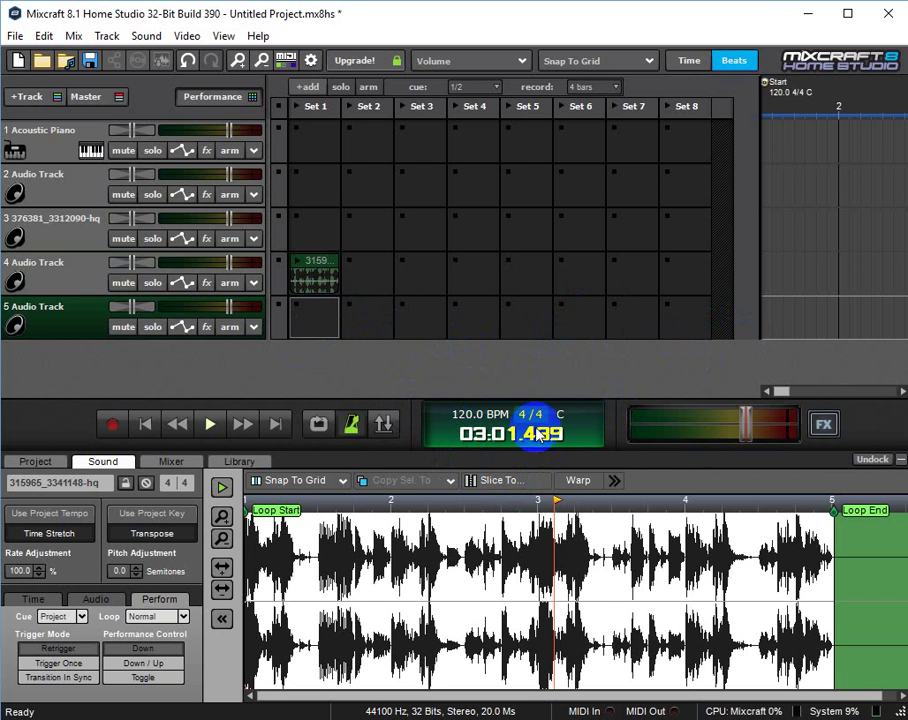
# Slice the groove by 1/2-note beats into eight clips sent to the performance panel
pyautogui.click(517, 485)
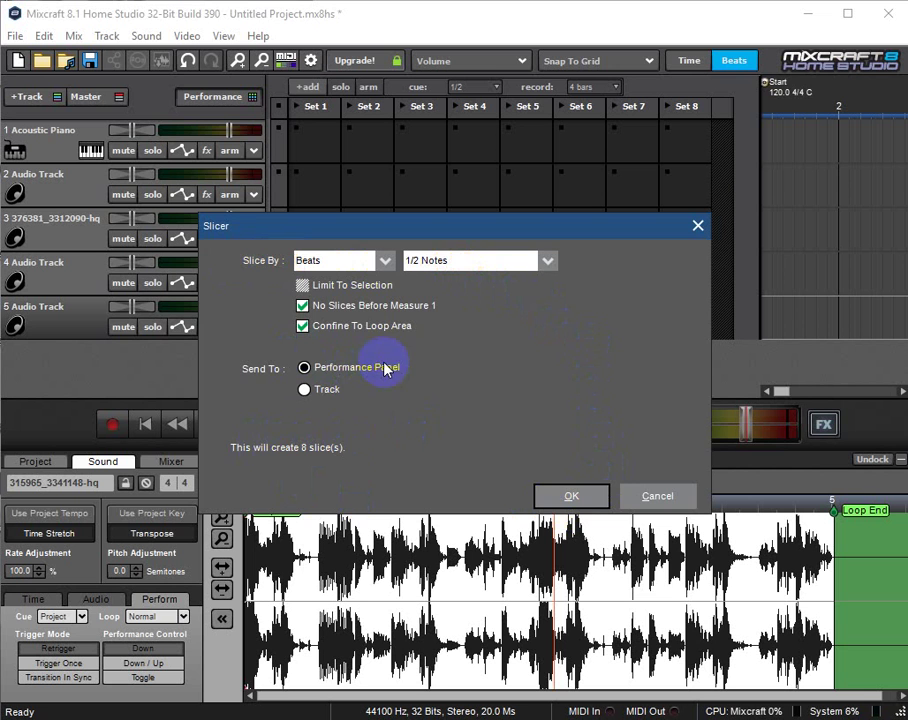
pyautogui.click(571, 497)
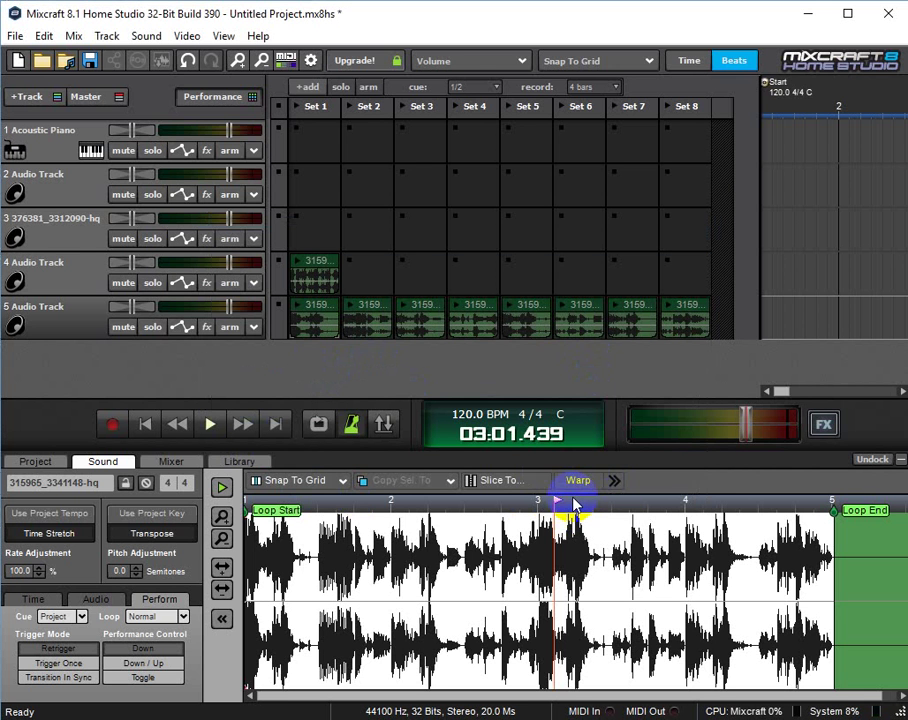
pyautogui.click(316, 314)
pyautogui.click(358, 314)
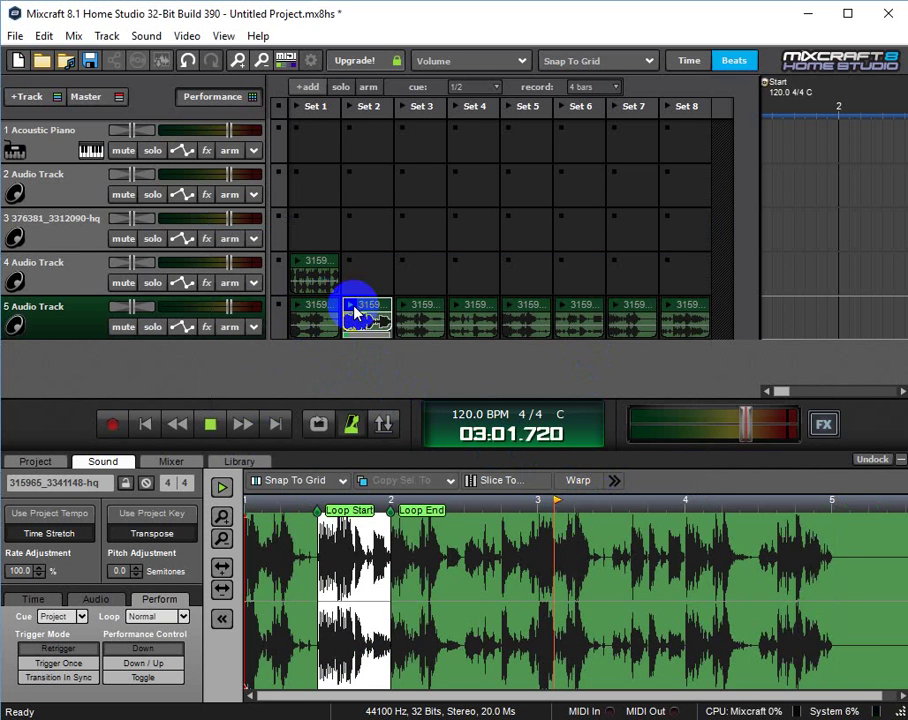
pyautogui.click(405, 313)
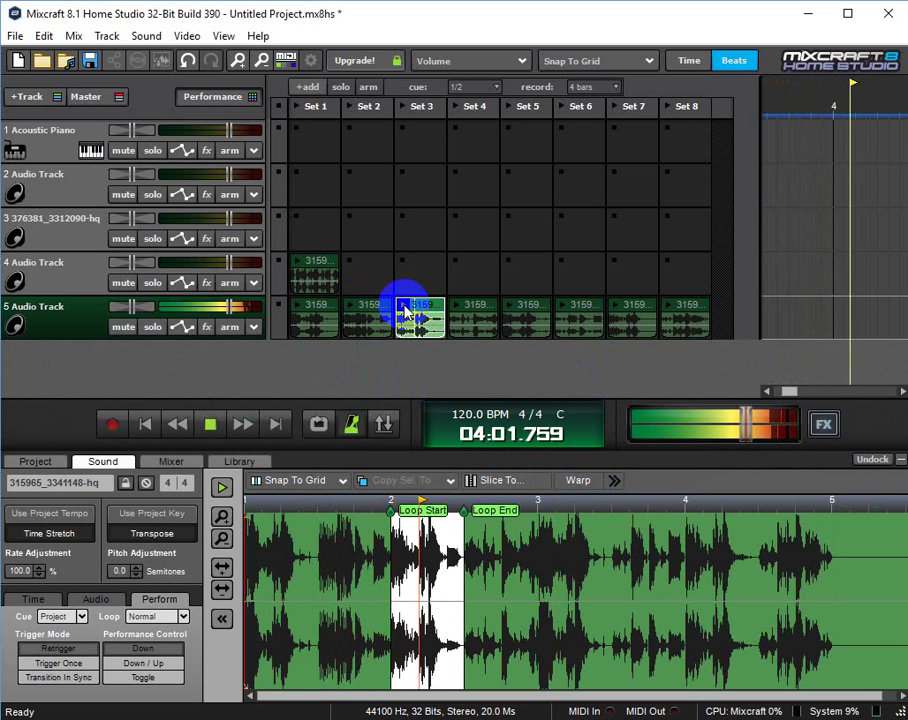
pyautogui.click(460, 313)
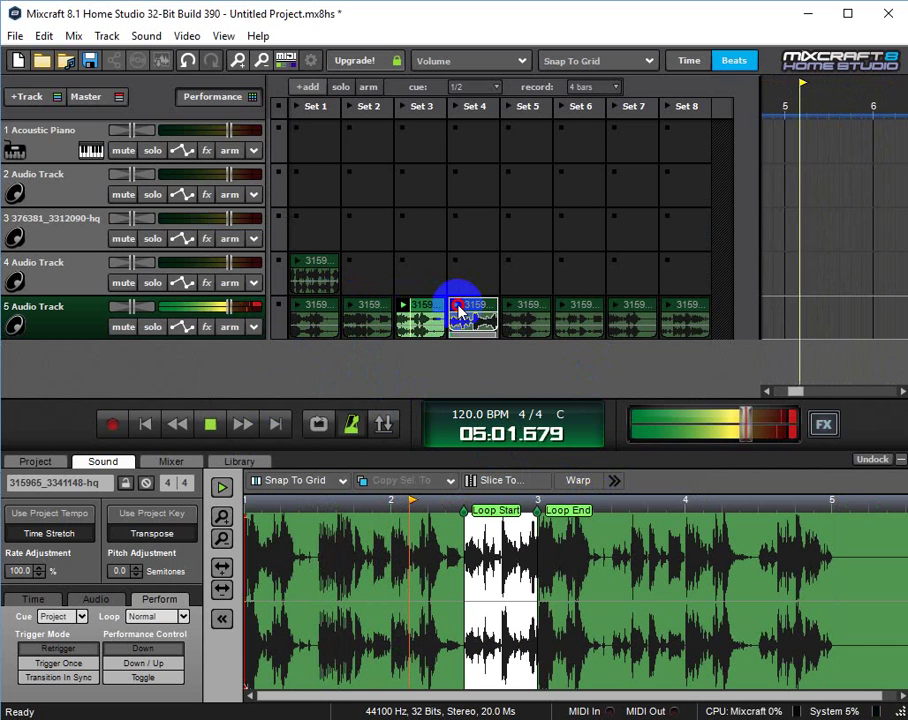
pyautogui.click(293, 311)
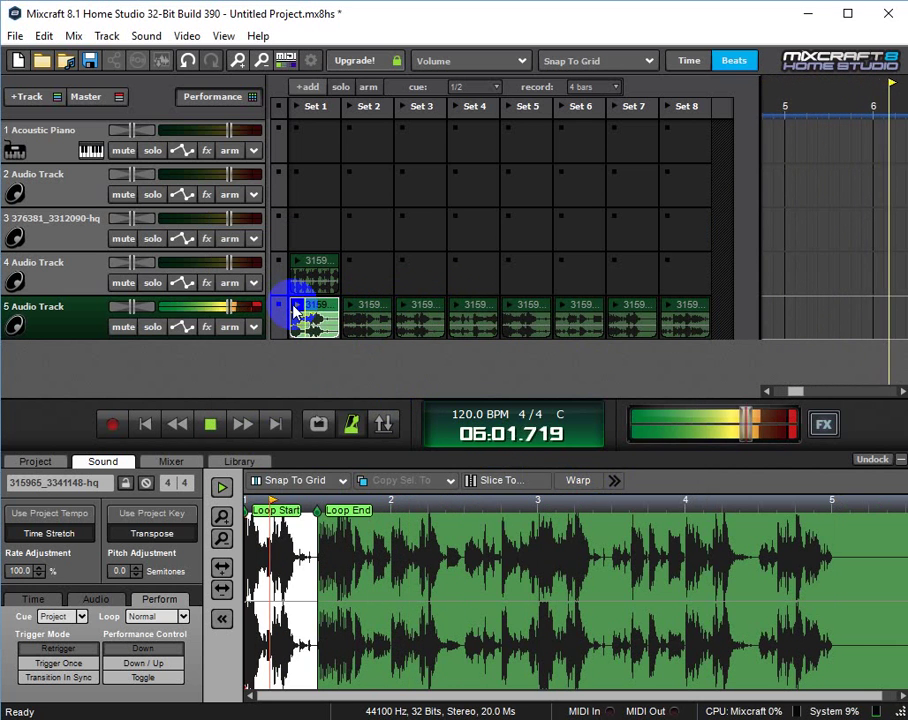
pyautogui.click(350, 314)
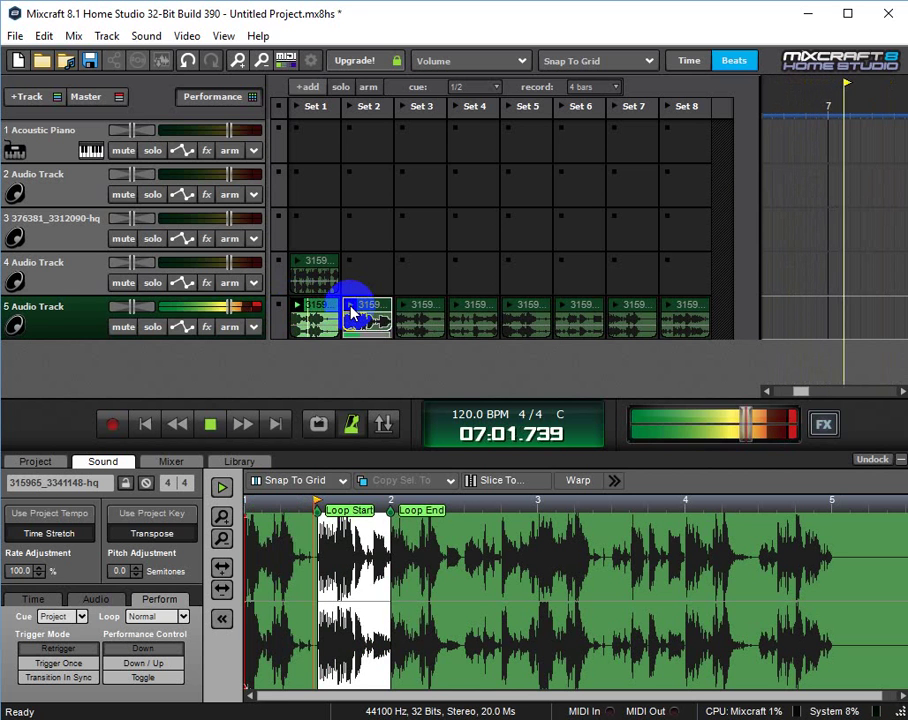
pyautogui.click(297, 309)
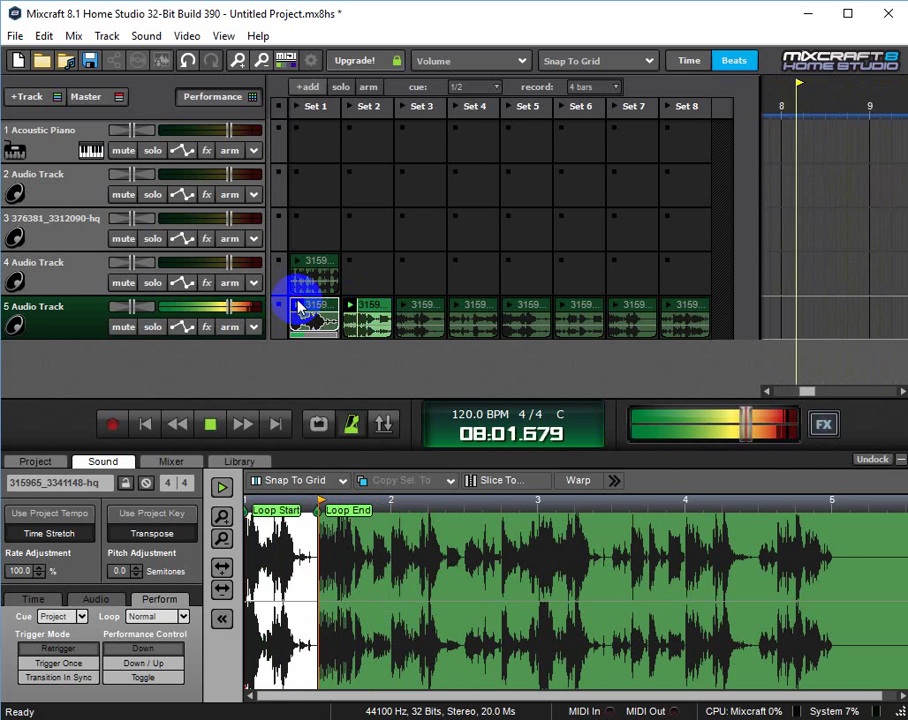
pyautogui.click(211, 424)
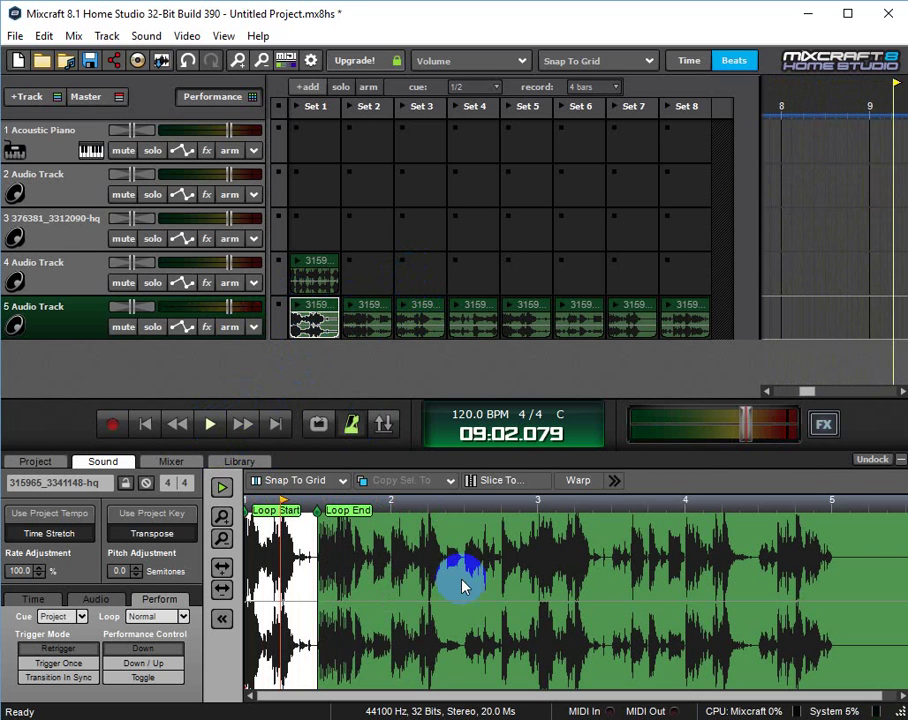
pyautogui.click(374, 697)
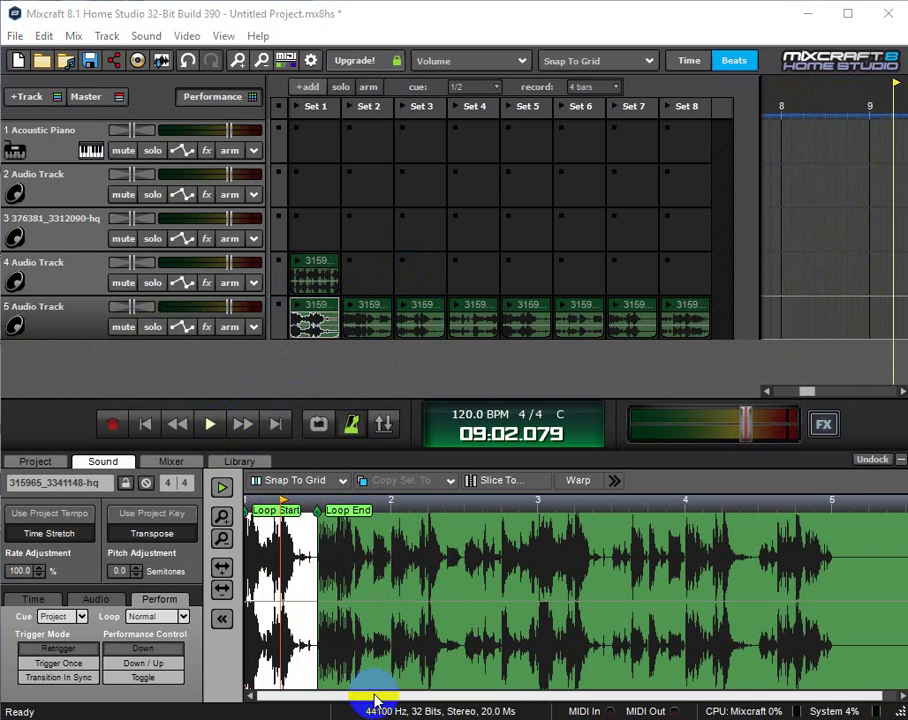
pyautogui.moveTo(374, 697)
pyautogui.mouseDown()
pyautogui.moveTo(379, 652)
pyautogui.moveTo(365, 557)
pyautogui.moveTo(334, 572)
pyautogui.moveTo(349, 551)
pyautogui.moveTo(664, 317)
pyautogui.moveTo(481, 148)
pyautogui.moveTo(304, 87)
pyautogui.moveTo(296, 63)
pyautogui.moveTo(302, 72)
pyautogui.mouseUp()
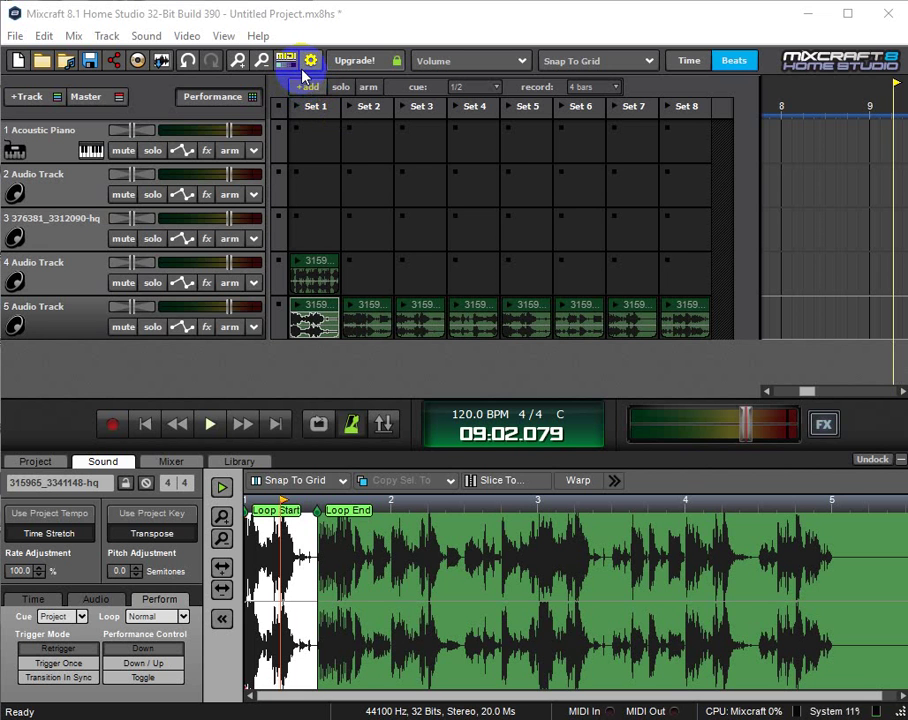
pyautogui.click(289, 68)
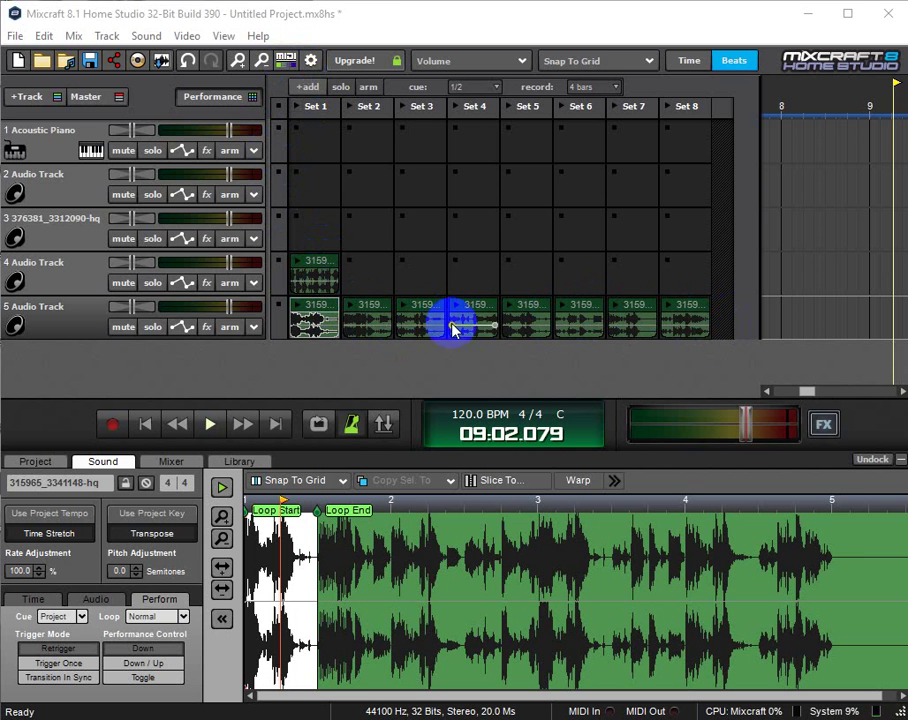
# Enable key mapping and assign keys A, S, D, F to track 5's Set 1–4 clips
pyautogui.click(286, 62)
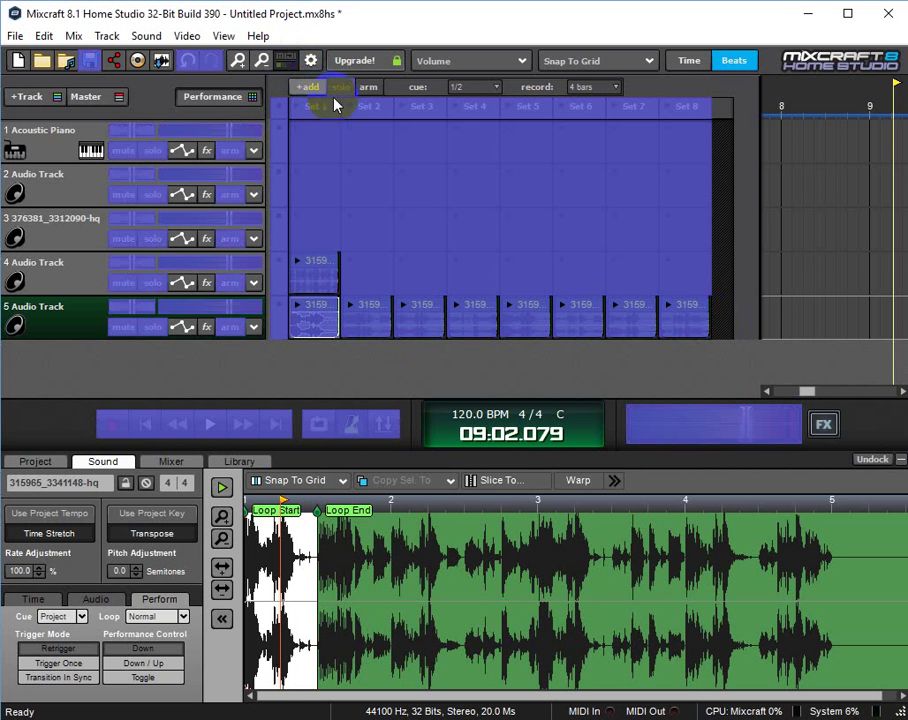
pyautogui.click(323, 314)
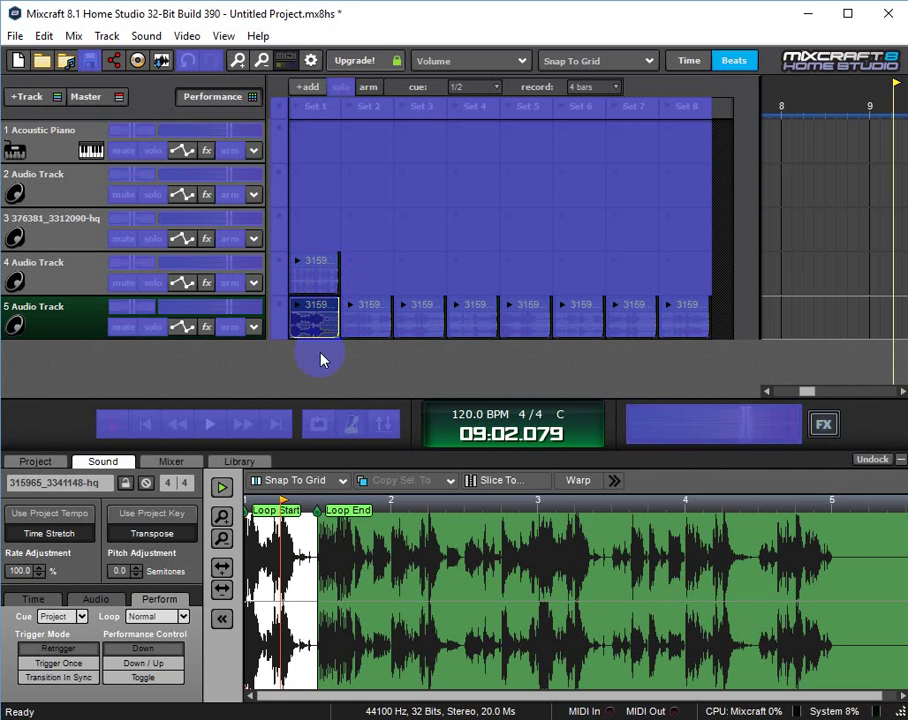
pyautogui.press('a')
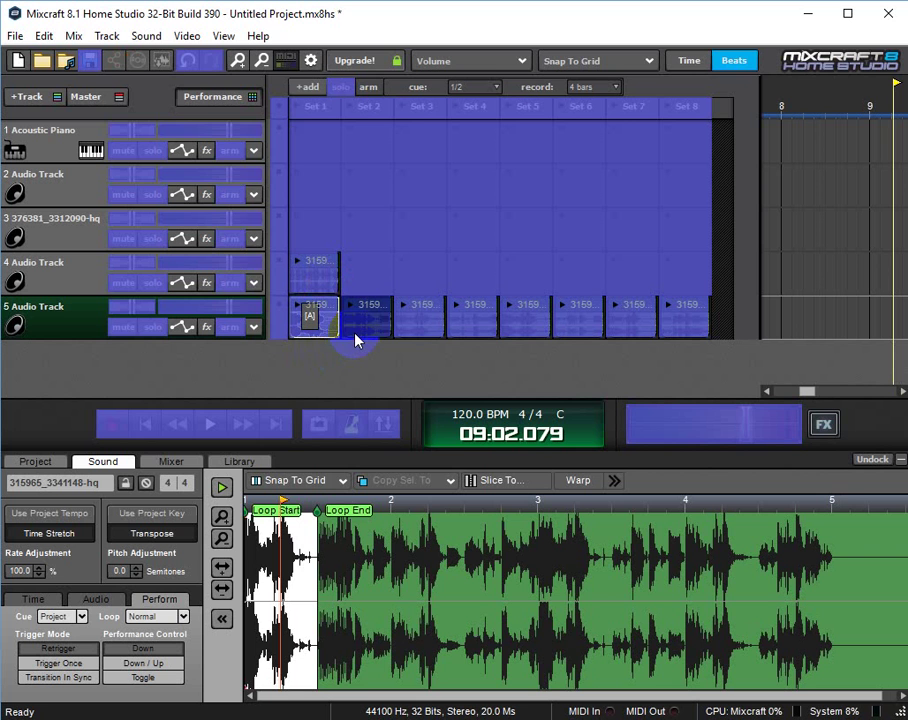
pyautogui.press('s')
pyautogui.press('d')
pyautogui.click(470, 328)
pyautogui.press('f')
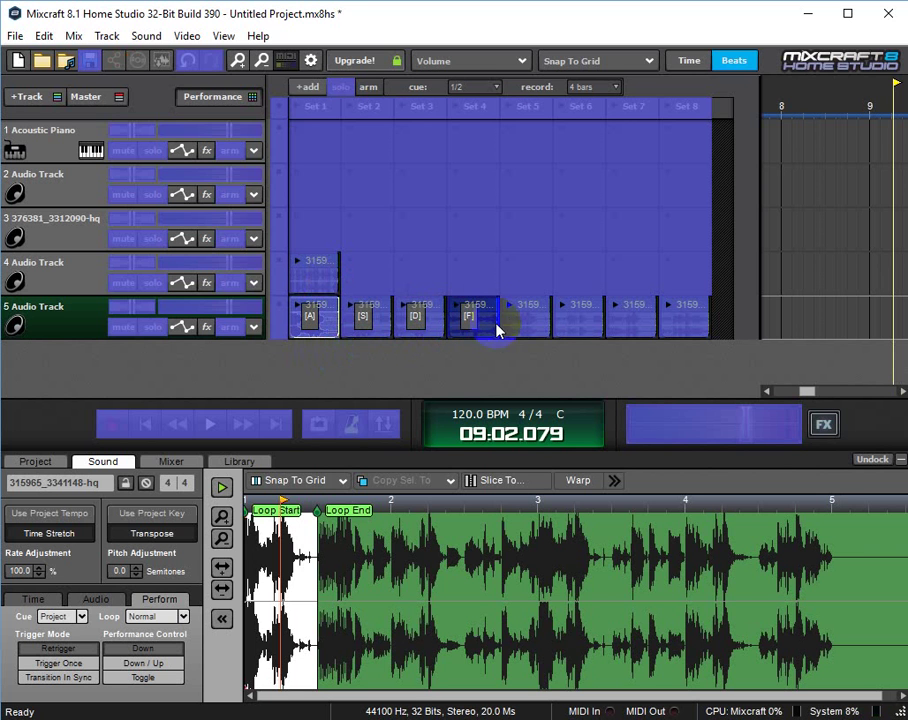
# Assign keys G, H, J, K to the Set 5–8 clips and turn mapping off
pyautogui.press('g')
pyautogui.click(567, 324)
pyautogui.press('h')
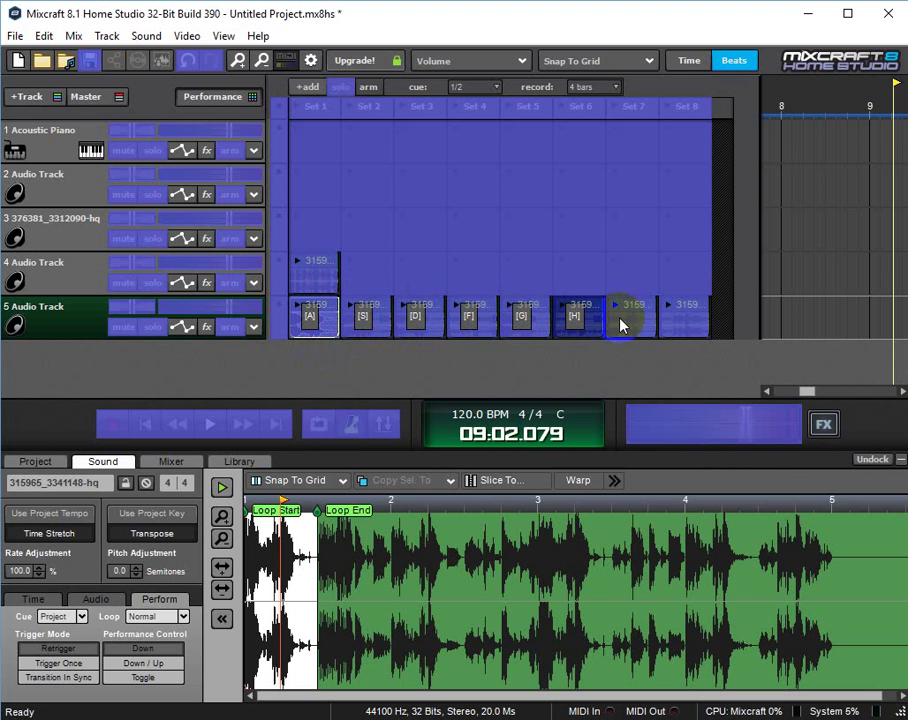
pyautogui.click(630, 323)
pyautogui.press('j')
pyautogui.click(687, 327)
pyautogui.press('k')
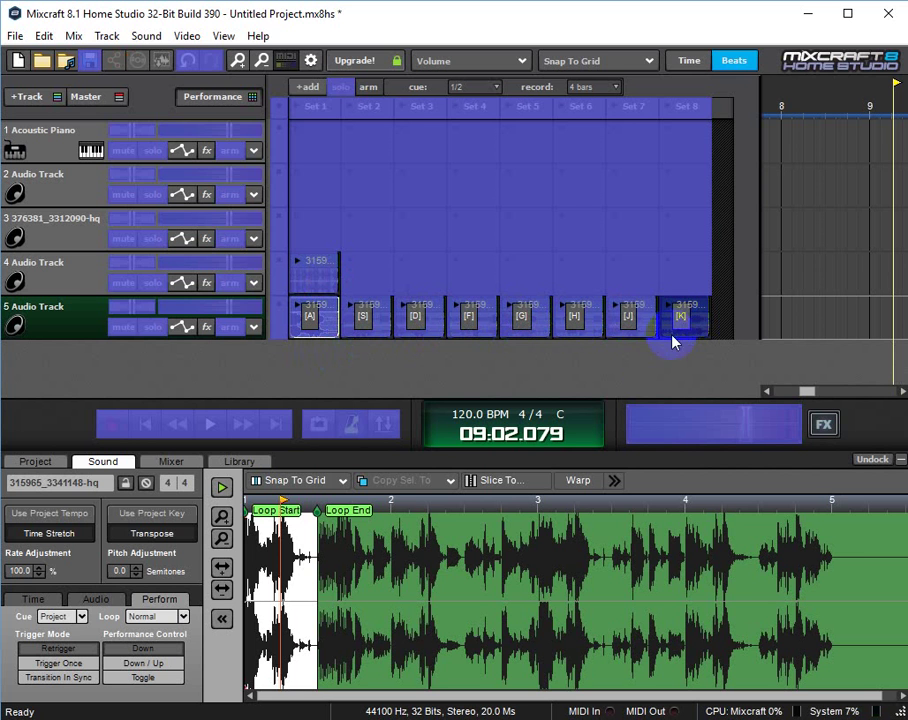
pyautogui.click(283, 62)
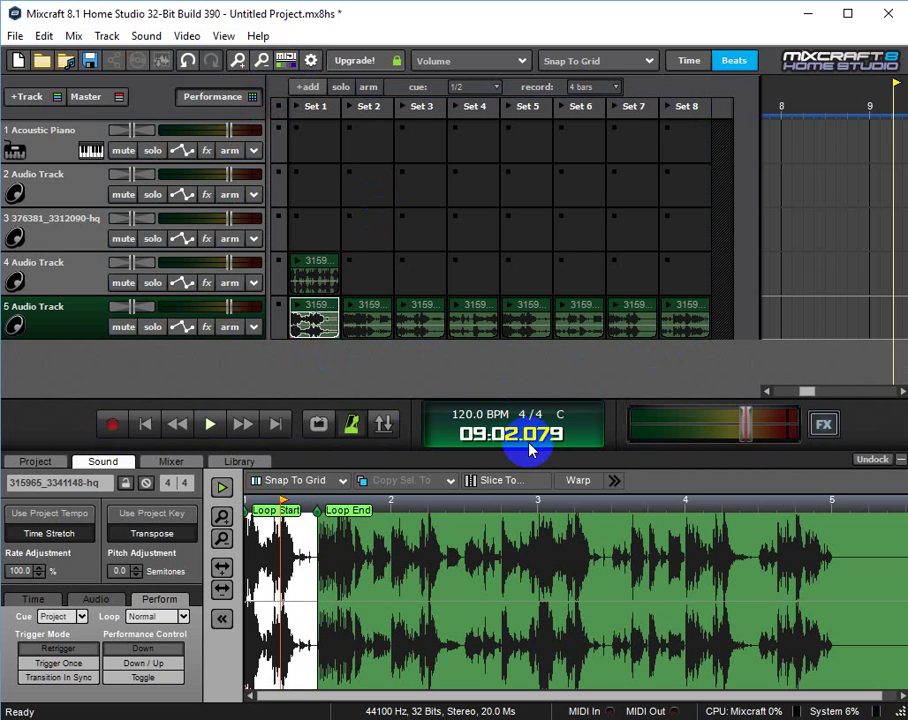
# Perform the track 5 slices live with keys A–K during playback, then stop
pyautogui.press('space')
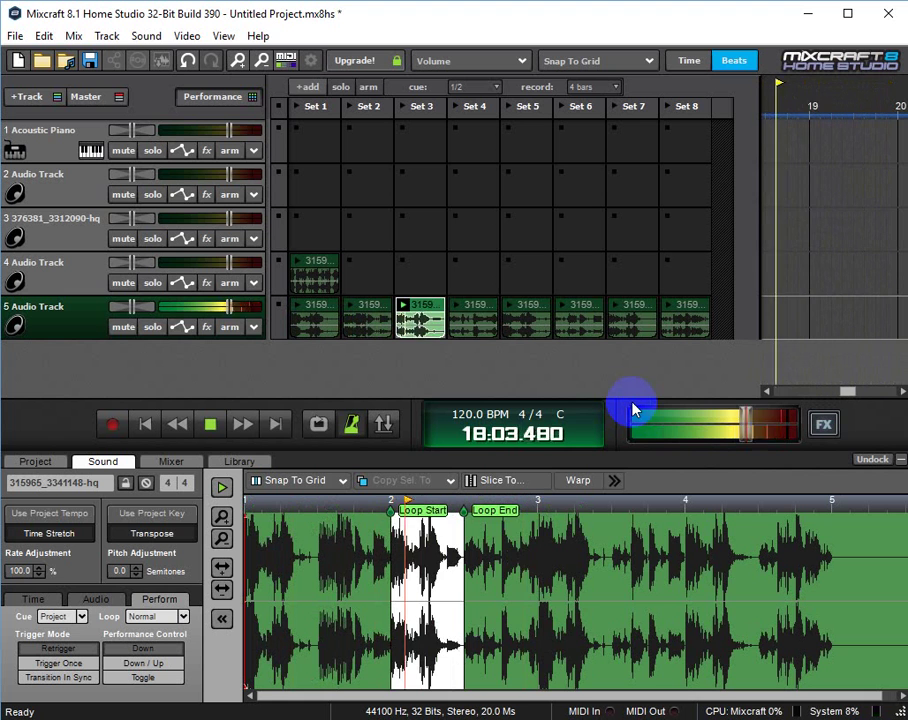
pyautogui.press('space')
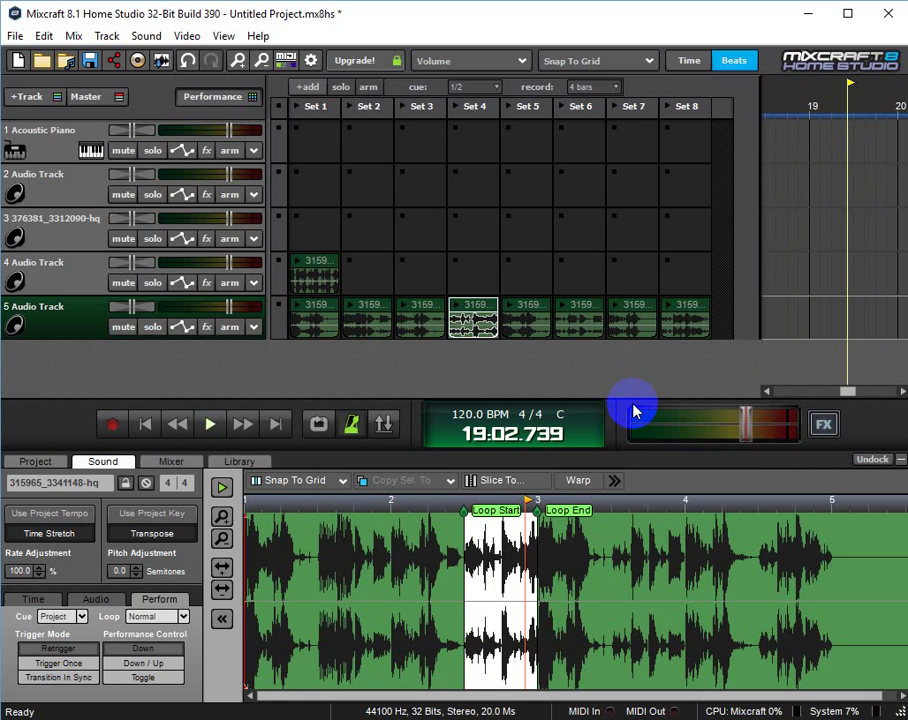
# Review metronome settings, return the playhead to 01:01.000, and widen the arrangement timeline
pyautogui.rightClick(360, 424)
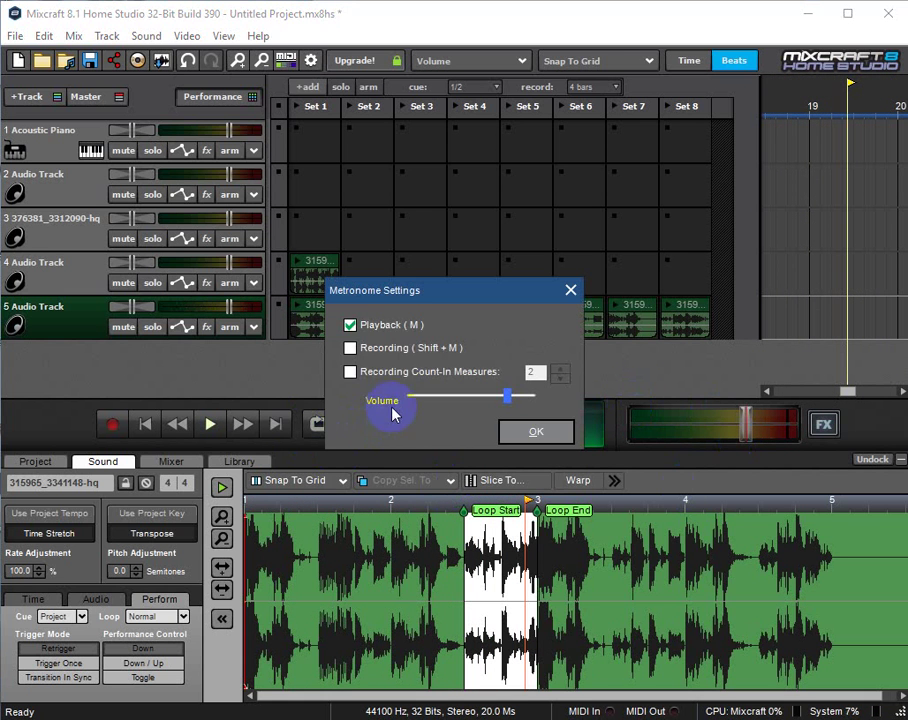
pyautogui.click(537, 440)
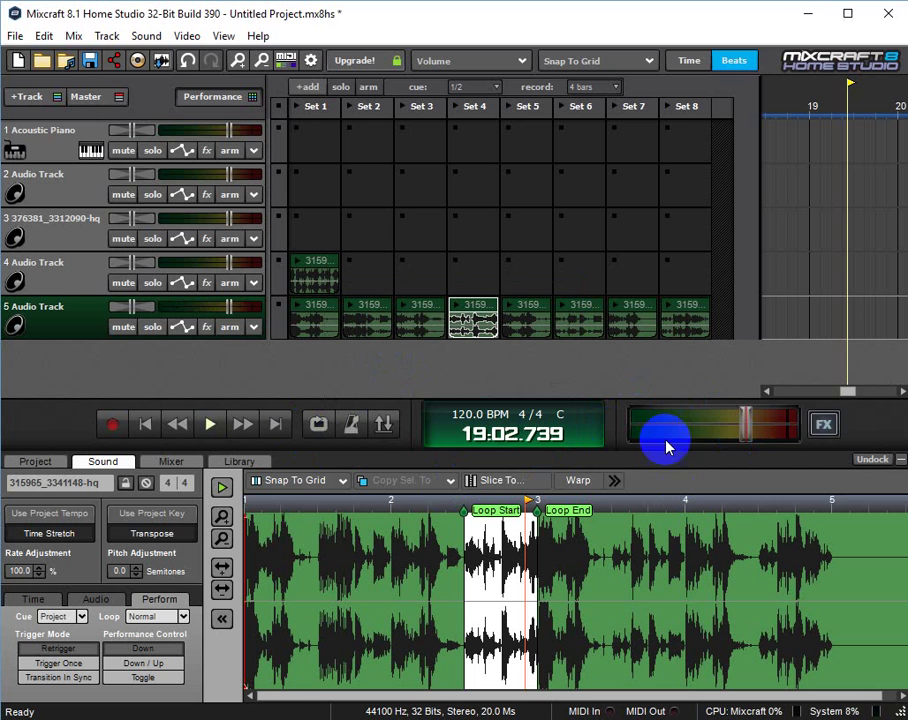
pyautogui.moveTo(848, 392); pyautogui.dragTo(755, 412)
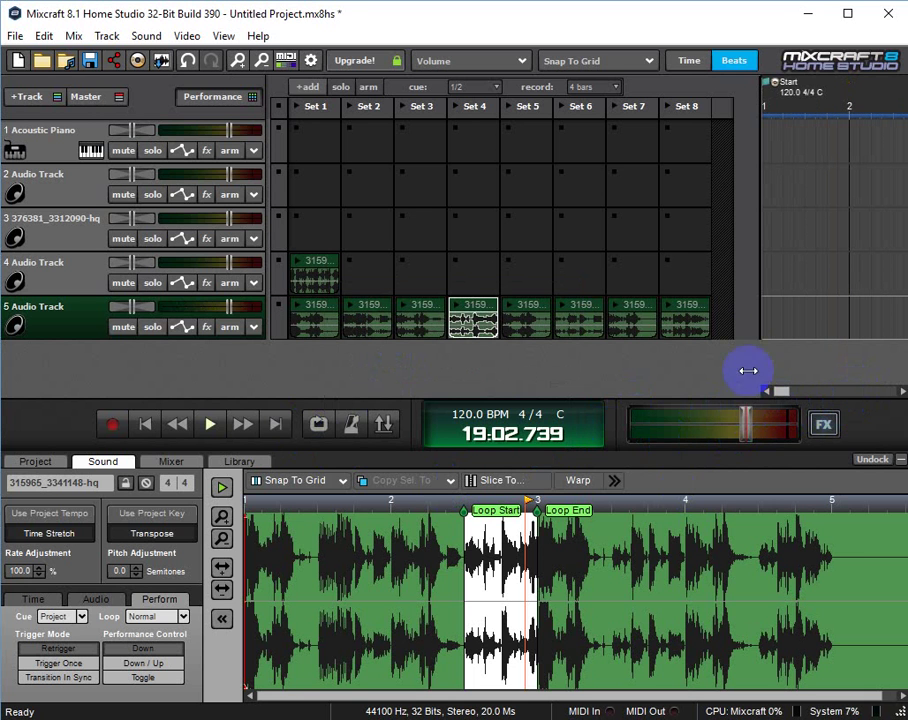
pyautogui.click(138, 418)
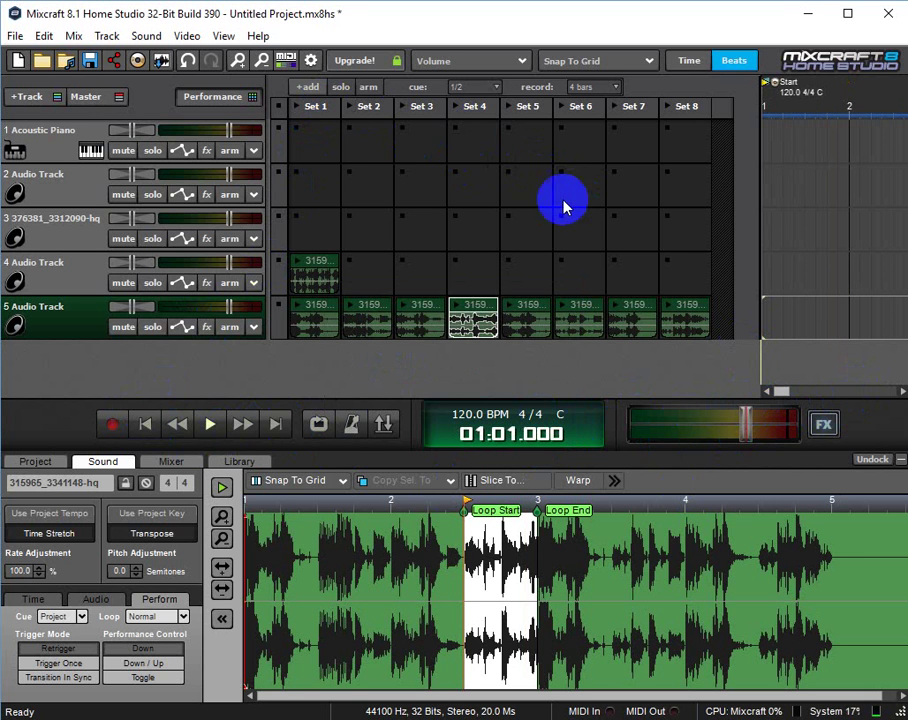
pyautogui.moveTo(756, 291); pyautogui.dragTo(742, 300)
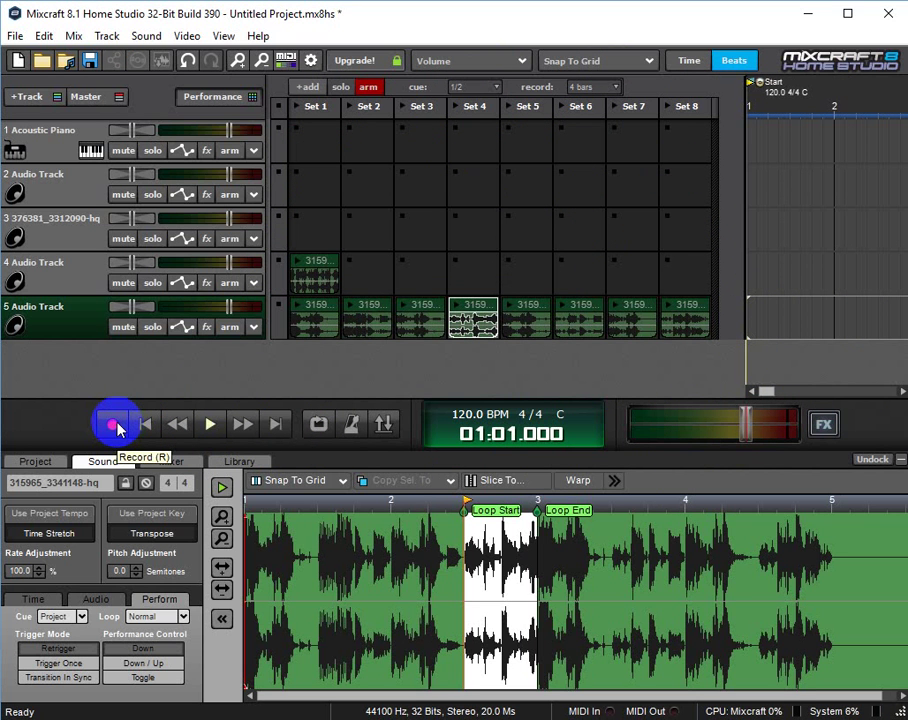
# Set the metronome count-in to one measure and start recording the live clip performance
pyautogui.click(358, 432)
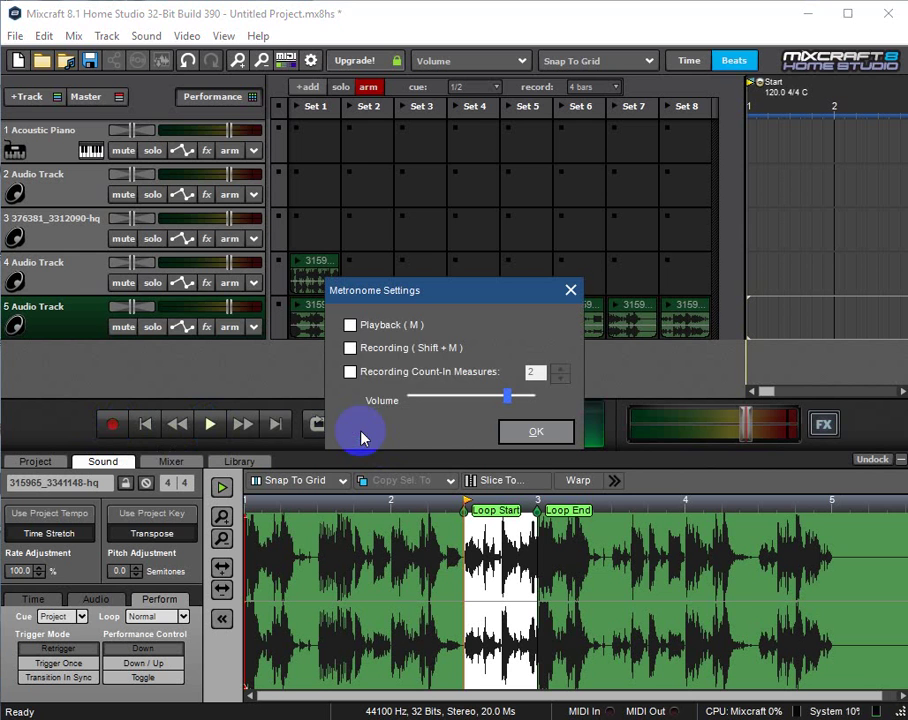
pyautogui.click(561, 378)
pyautogui.click(568, 434)
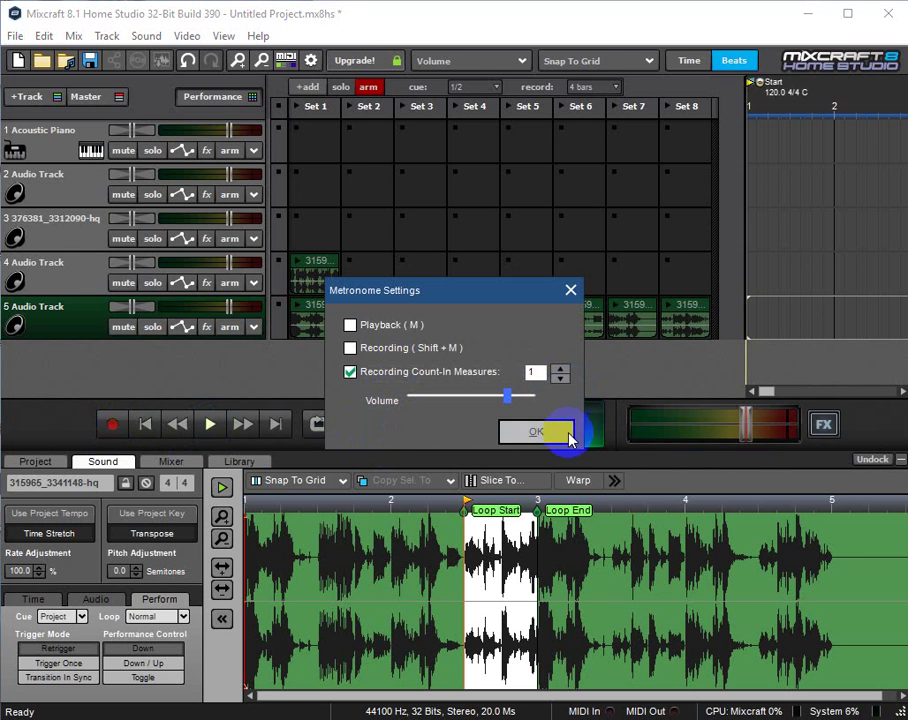
pyautogui.click(115, 428)
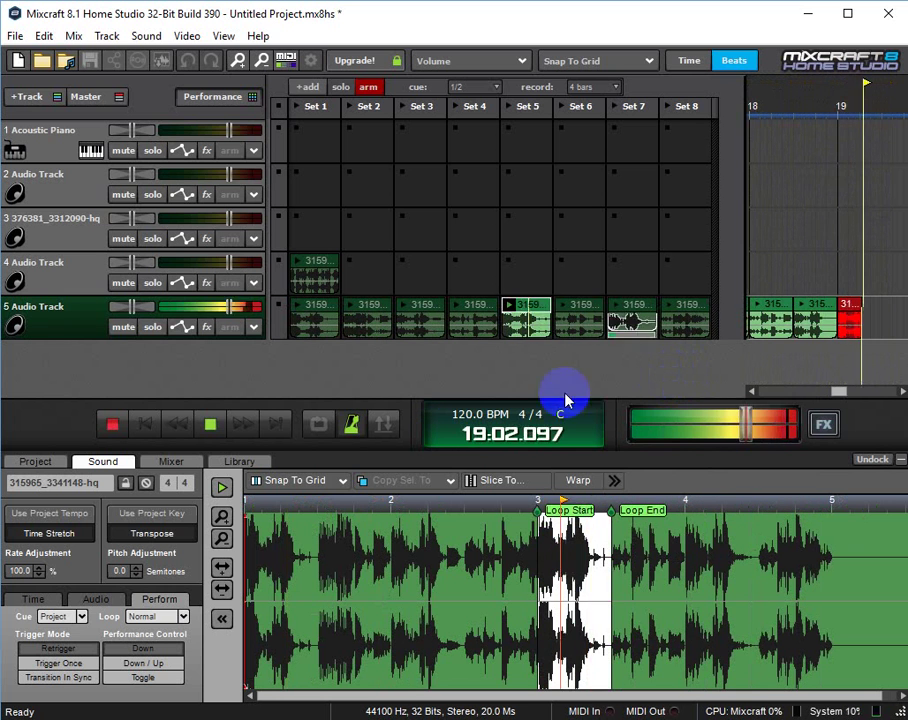
# Stop recording and set clip cue timing to 1/8 note
pyautogui.click(213, 424)
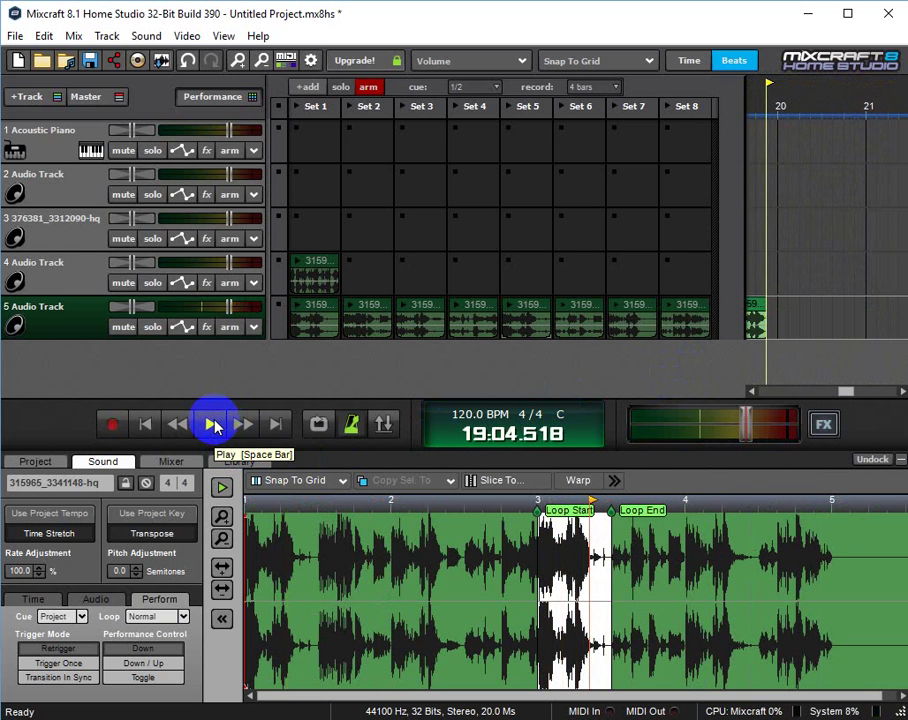
pyautogui.click(474, 88)
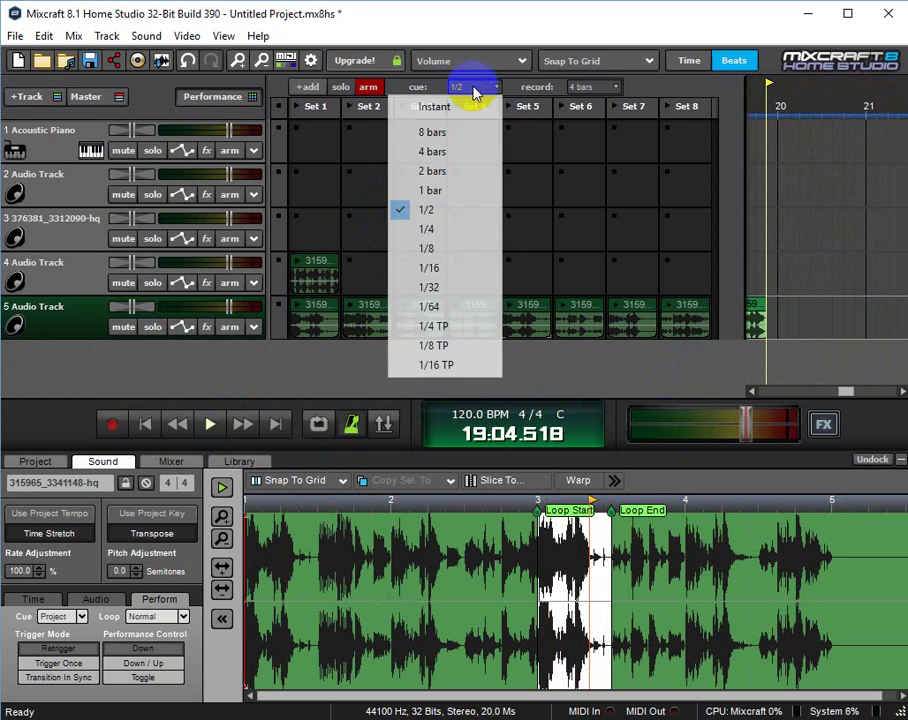
pyautogui.click(452, 249)
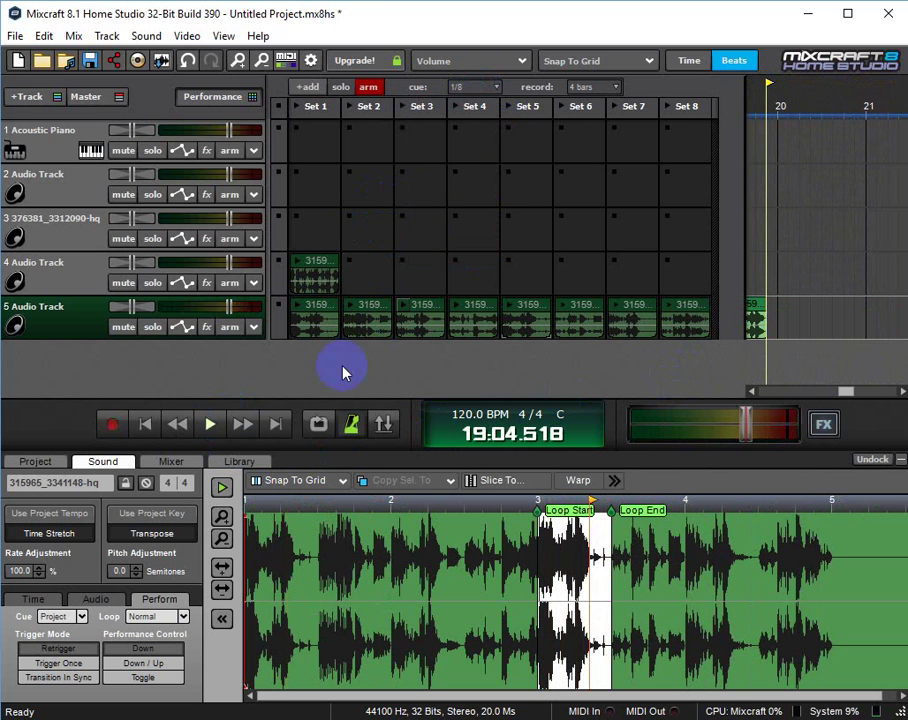
# Rewind to the song start and launch track 5's Set 1, Set 2, then Set 1 clips
pyautogui.click(140, 428)
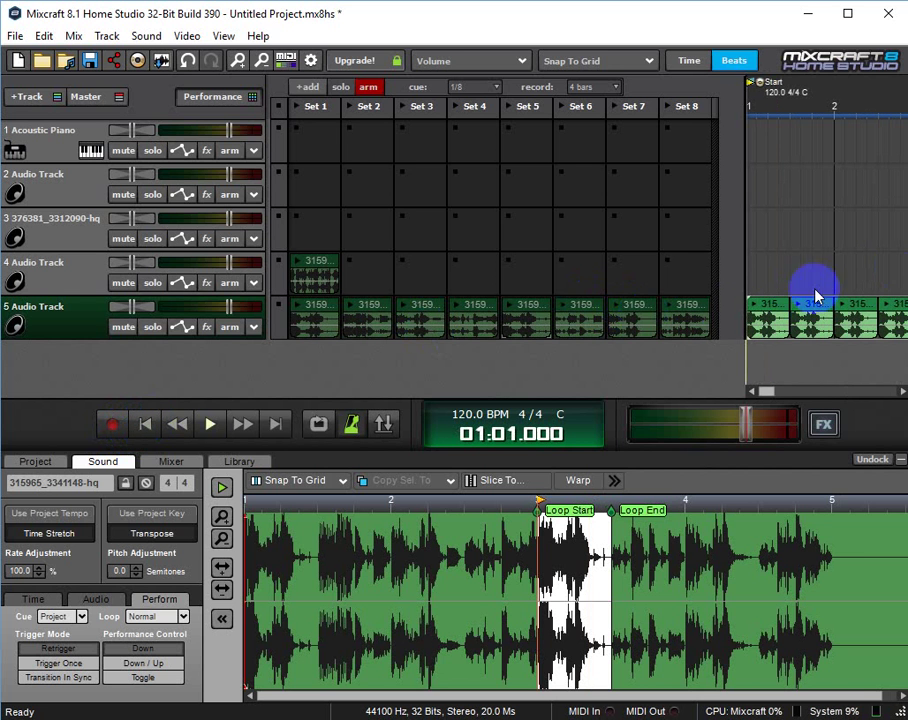
pyautogui.moveTo(745, 300); pyautogui.dragTo(450, 318)
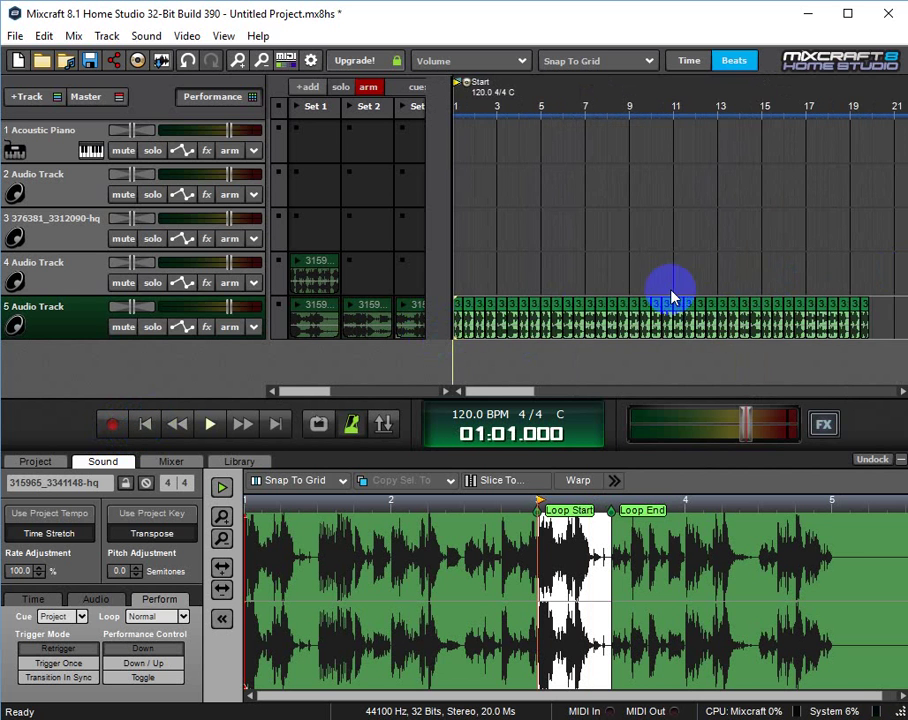
pyautogui.scroll(-3, 575, 326)
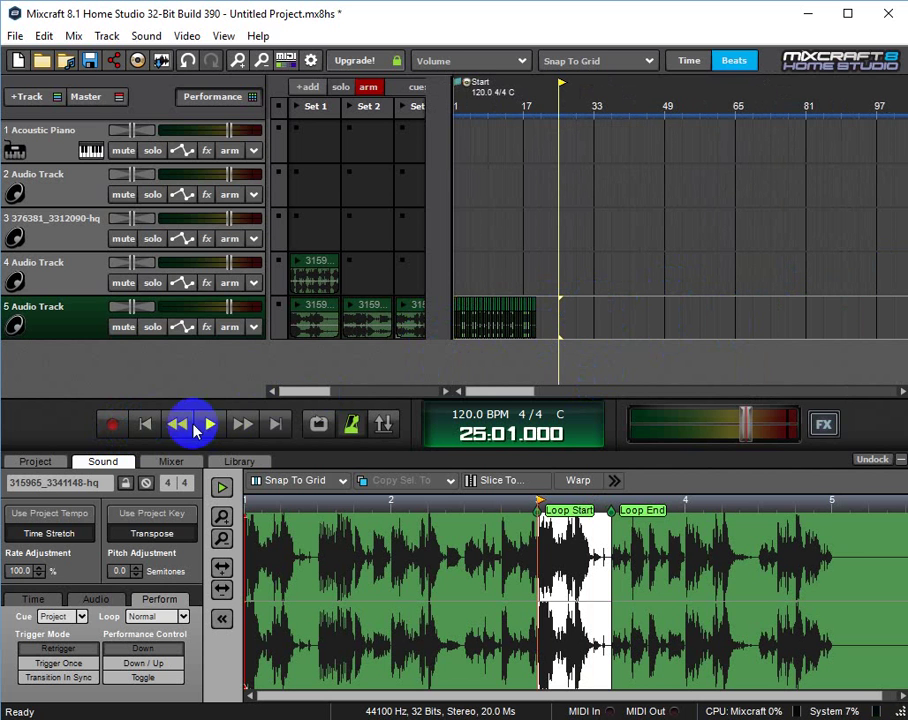
pyautogui.click(300, 320)
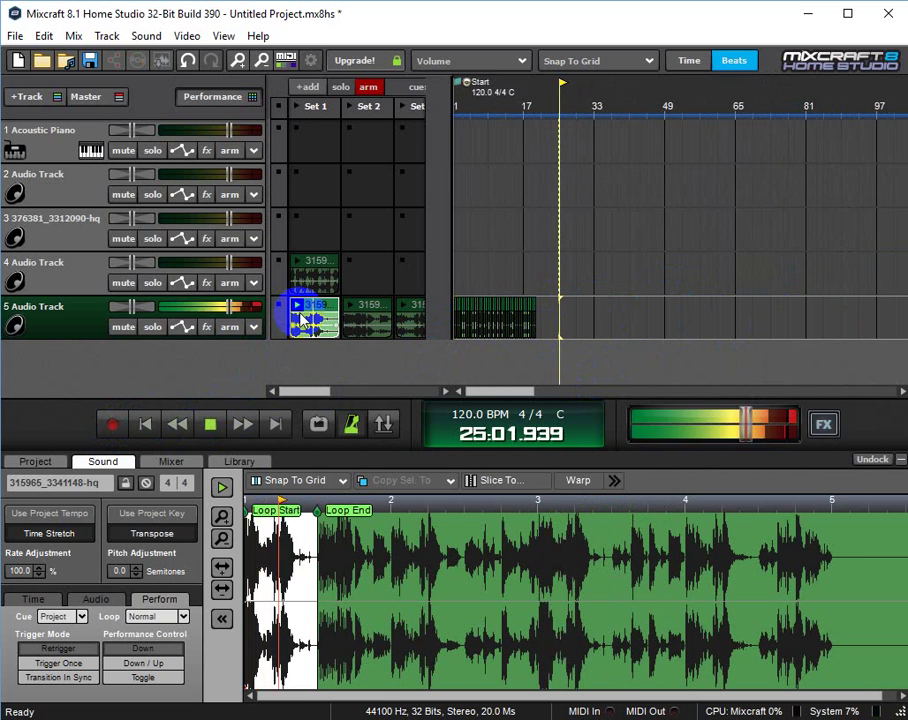
pyautogui.click(349, 336)
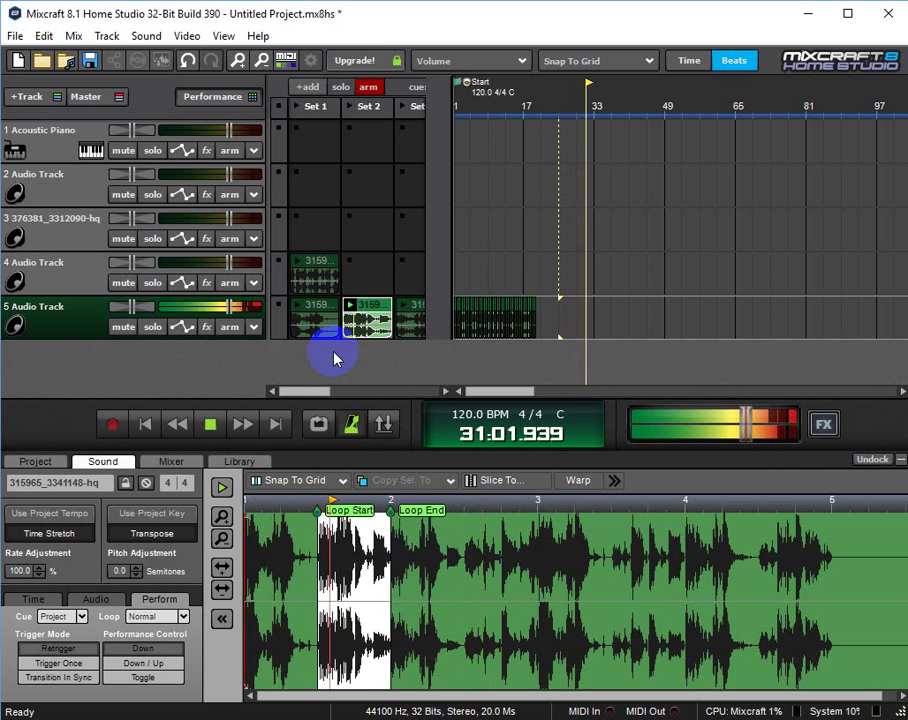
pyautogui.click(334, 348)
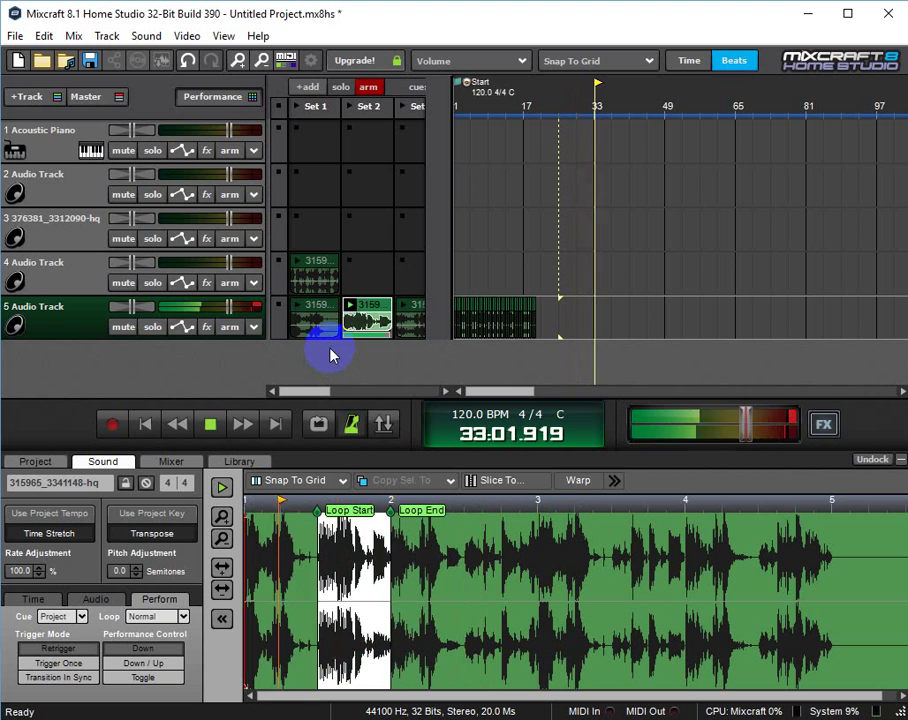
# Stop playback and widen the performance panel to reveal more clip sets
pyautogui.click(210, 424)
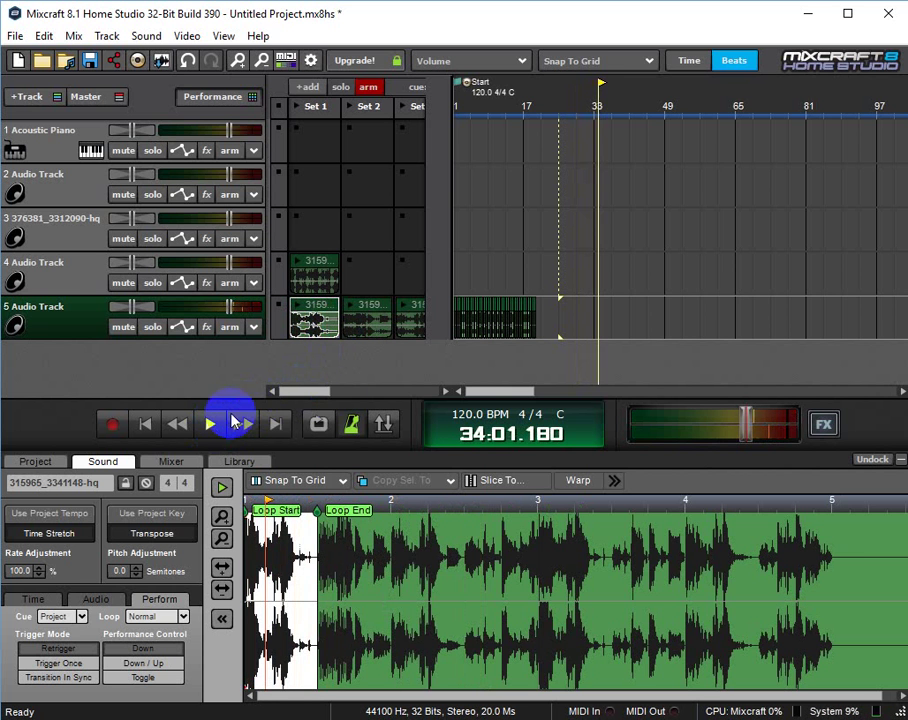
pyautogui.moveTo(435, 330); pyautogui.dragTo(601, 341)
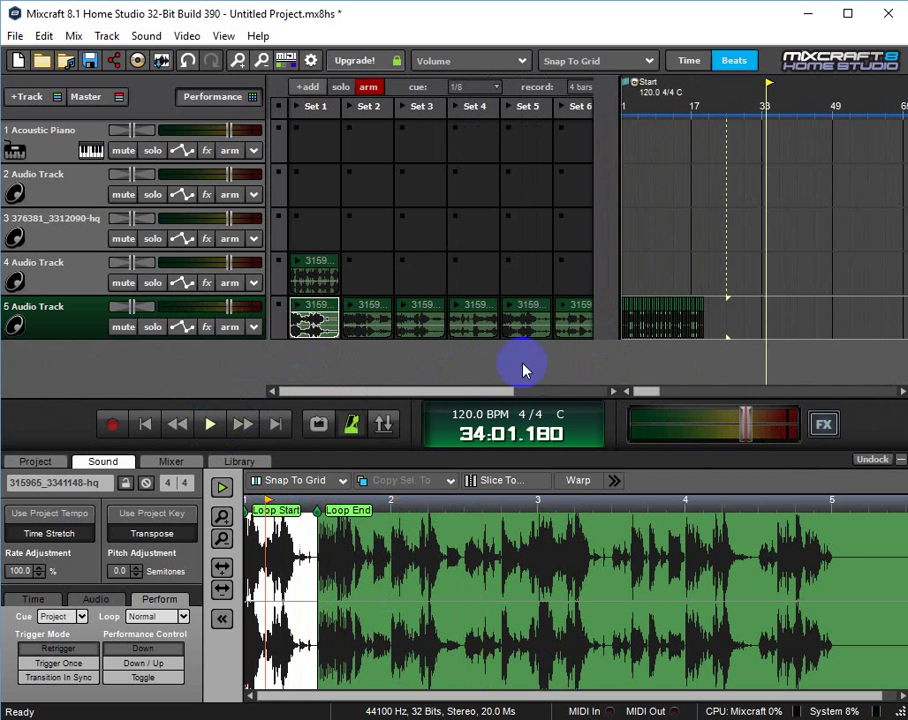
pyautogui.scroll(4, 670, 371)
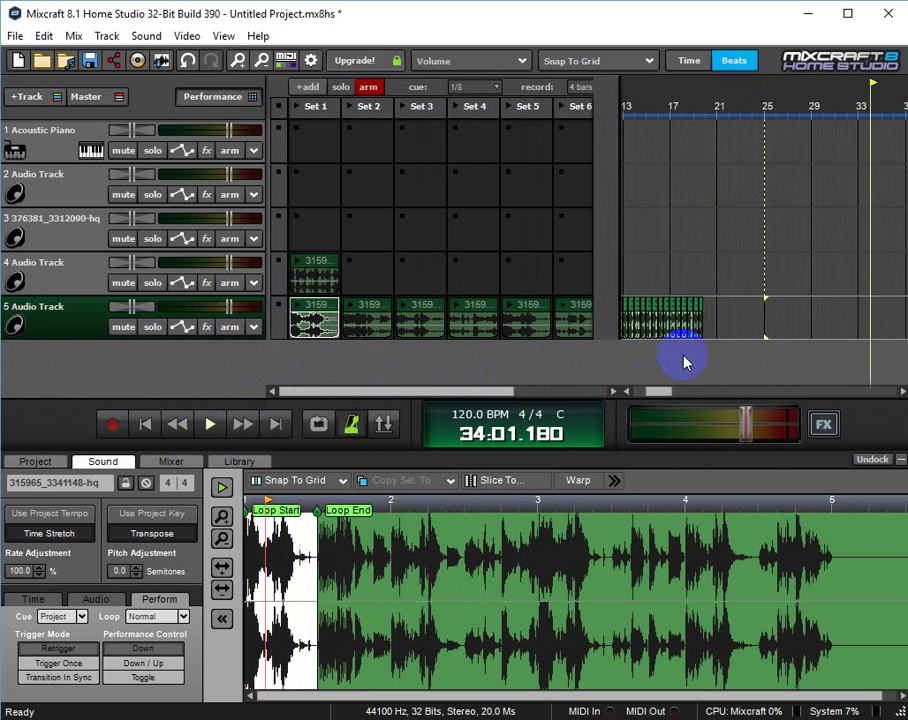
# Play track 5's recorded take from bar 1 with the timeline widened and zoomed in
pyautogui.click(150, 426)
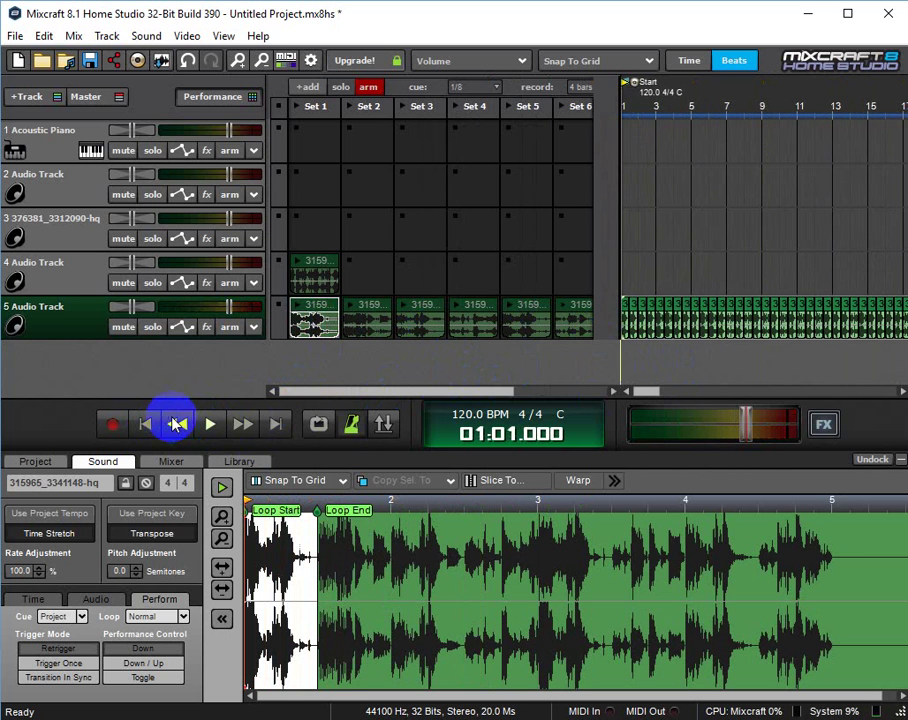
pyautogui.click(211, 422)
pyautogui.moveTo(613, 321); pyautogui.dragTo(412, 337)
pyautogui.scroll(5, 507, 334)
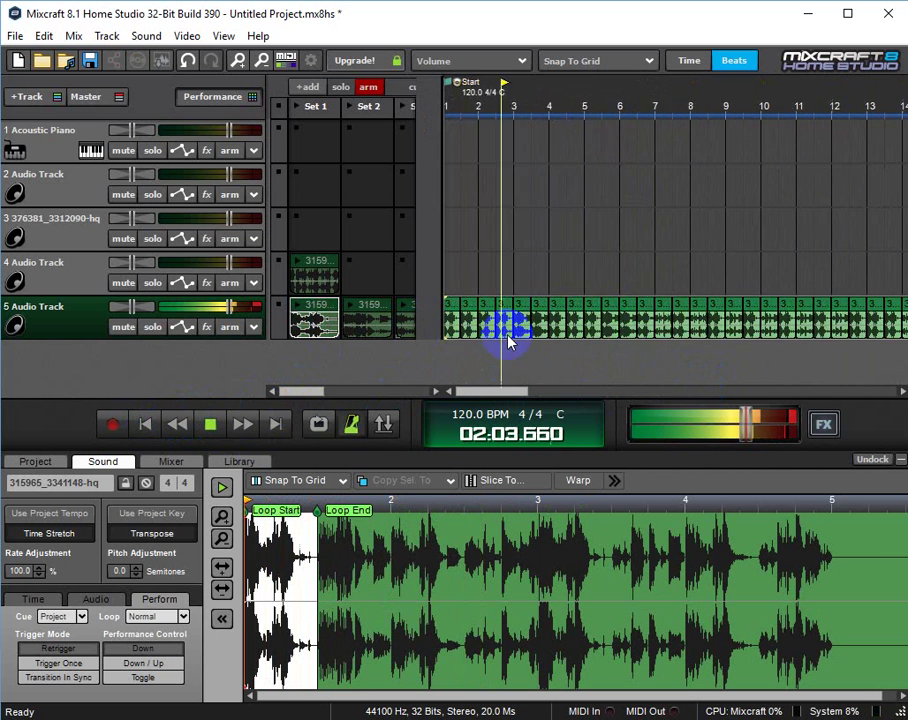
# Hide the performance clip grid and stop playback
pyautogui.click(234, 100)
pyautogui.scroll(-4, 551, 253)
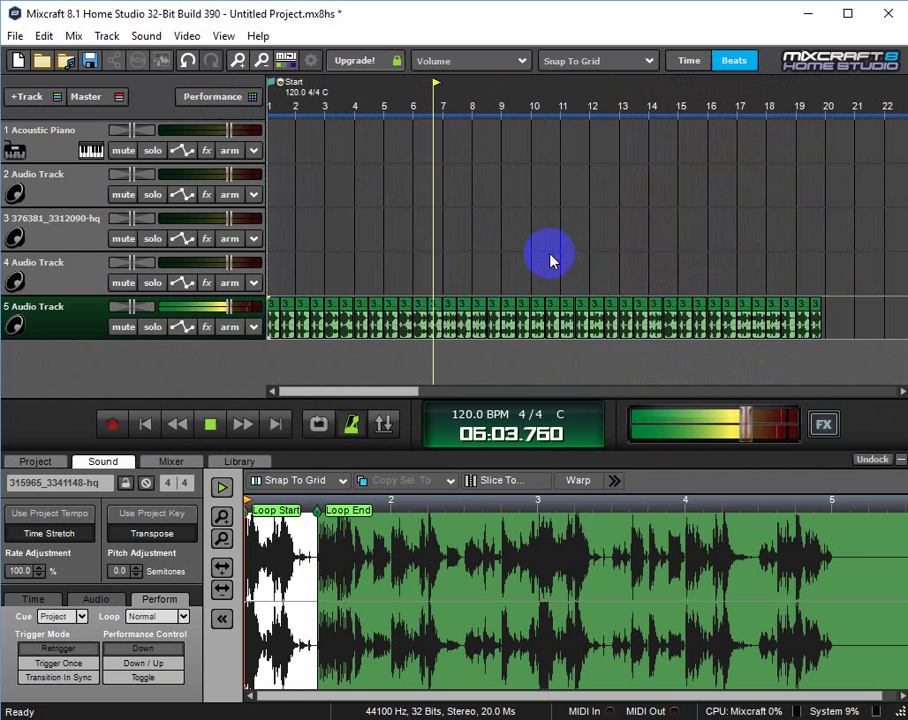
pyautogui.scroll(2, 551, 260)
pyautogui.press('space')
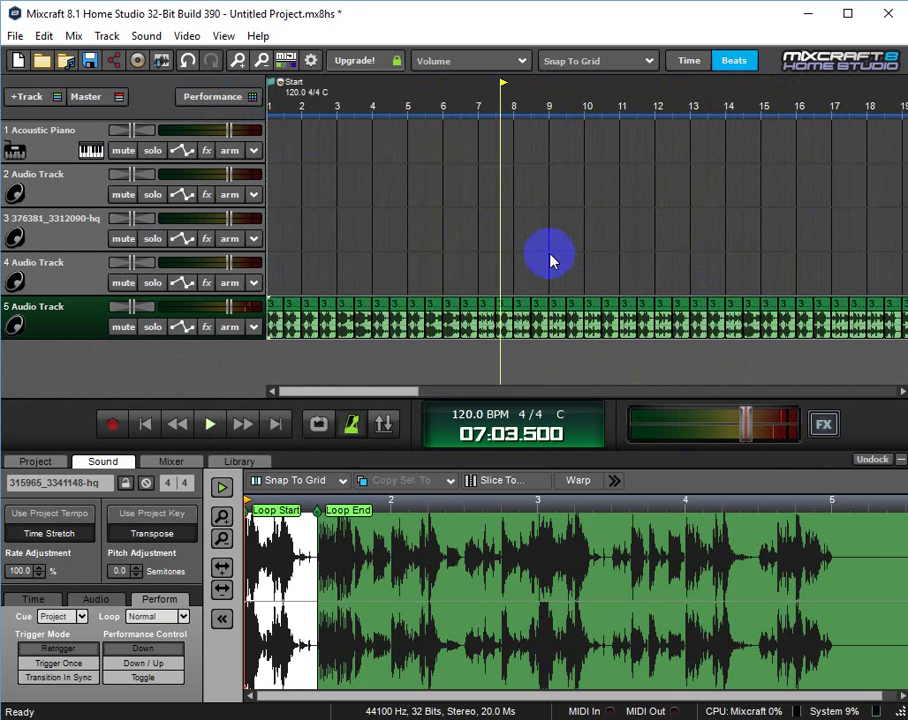
# Trim the last slice so track 5's take ends at bar 19, then select all its slices
pyautogui.scroll(-2, 770, 280)
pyautogui.click(713, 314)
pyautogui.click(248, 313)
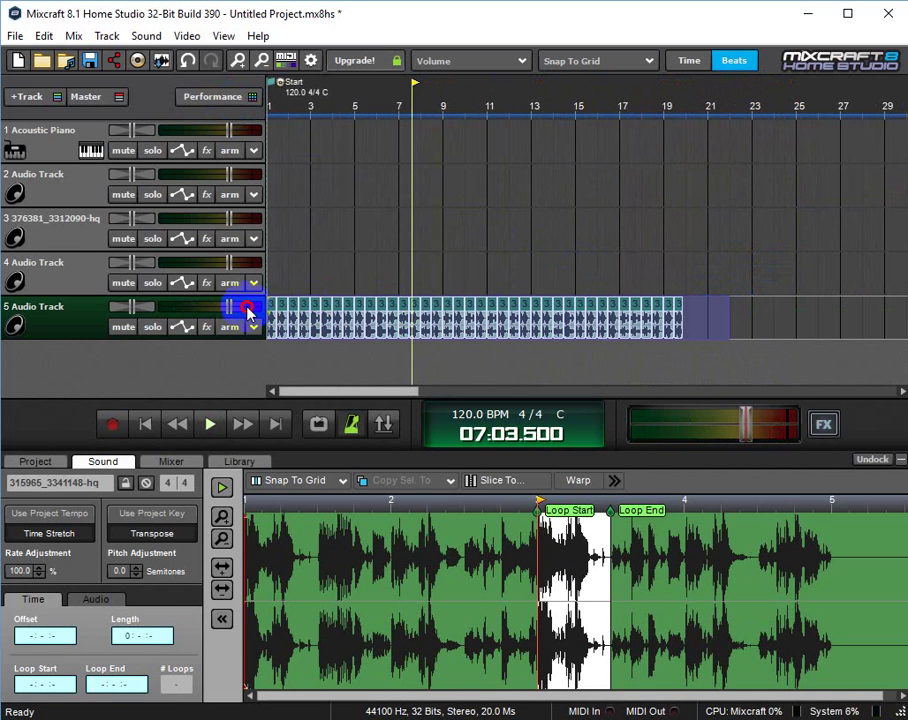
pyautogui.click(765, 288)
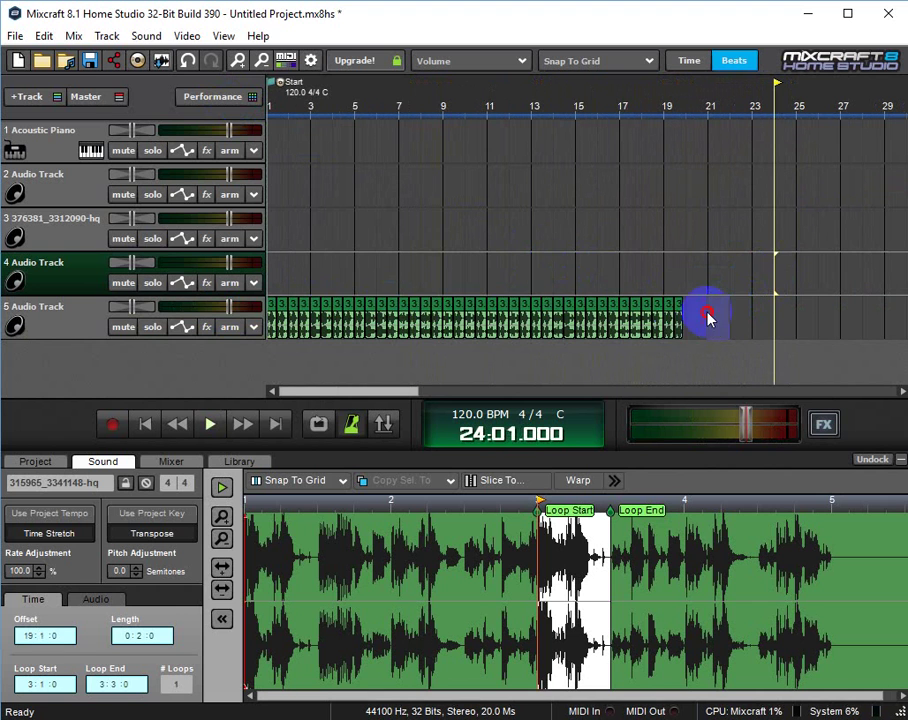
pyautogui.moveTo(665, 328); pyautogui.dragTo(669, 337)
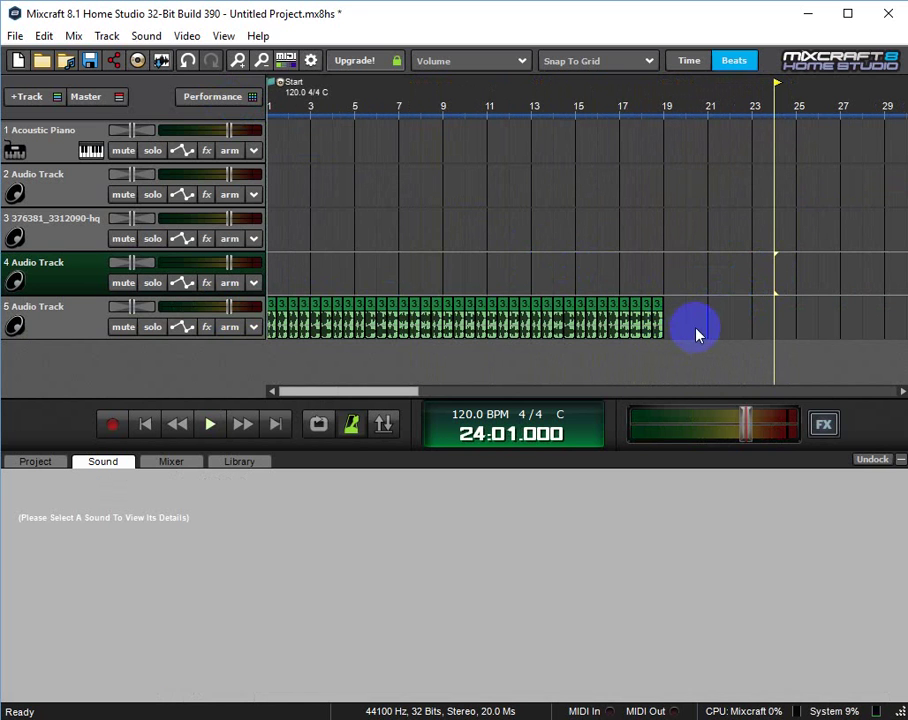
pyautogui.click(694, 321)
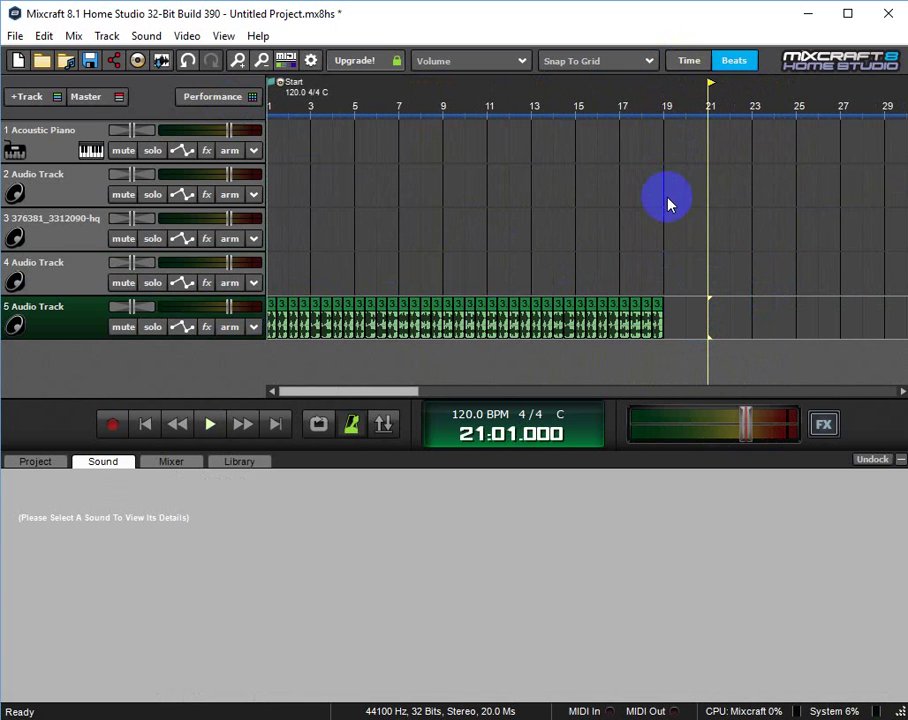
pyautogui.click(330, 318)
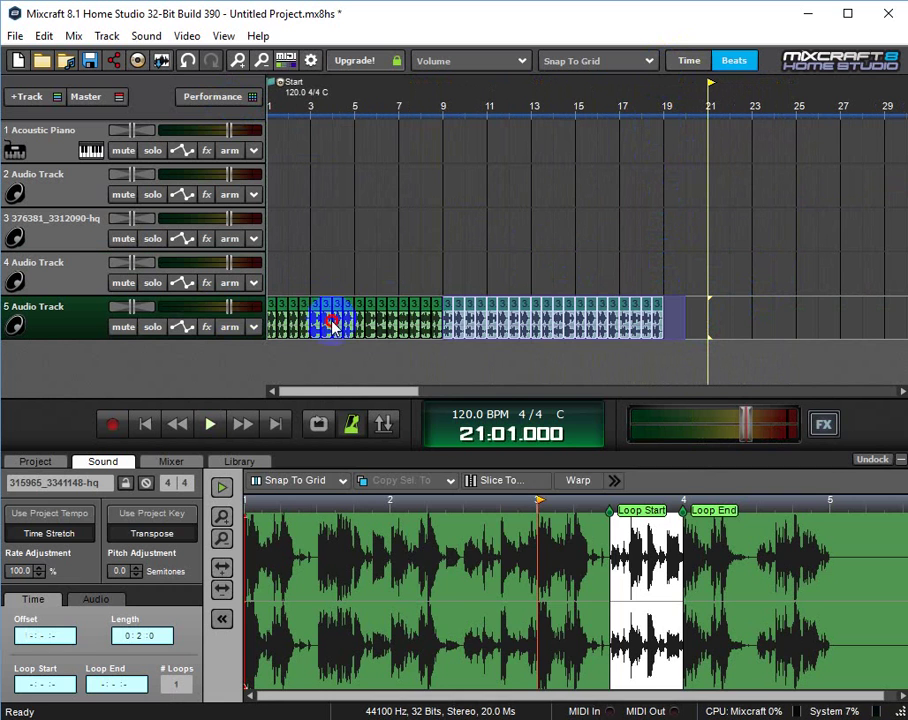
# Merge track 5's slices into one clip spanning bars 1–19 and play it back from the start
pyautogui.rightClick(402, 325)
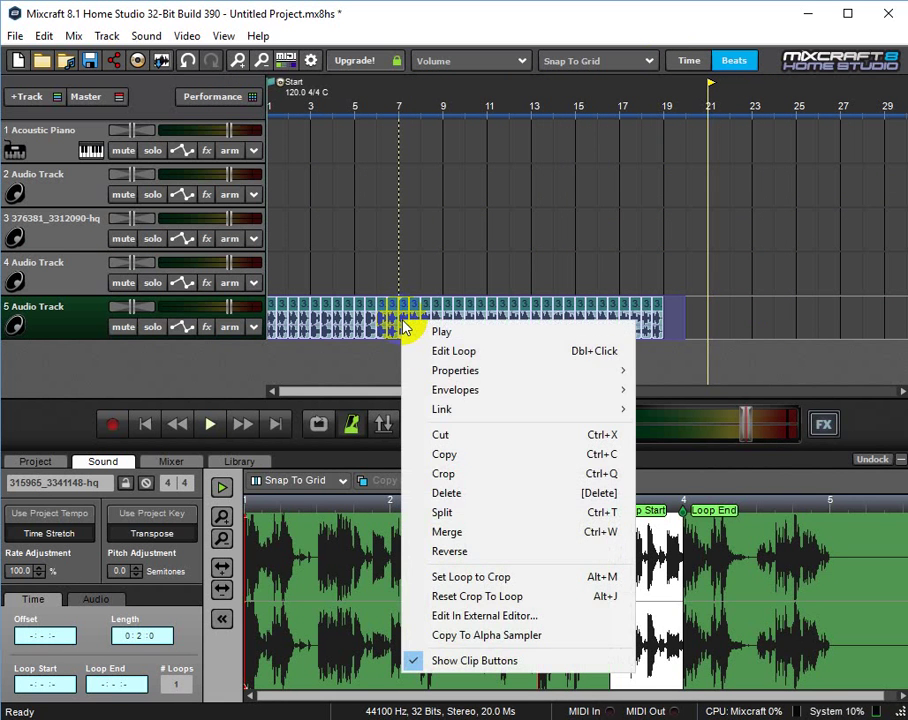
pyautogui.click(469, 537)
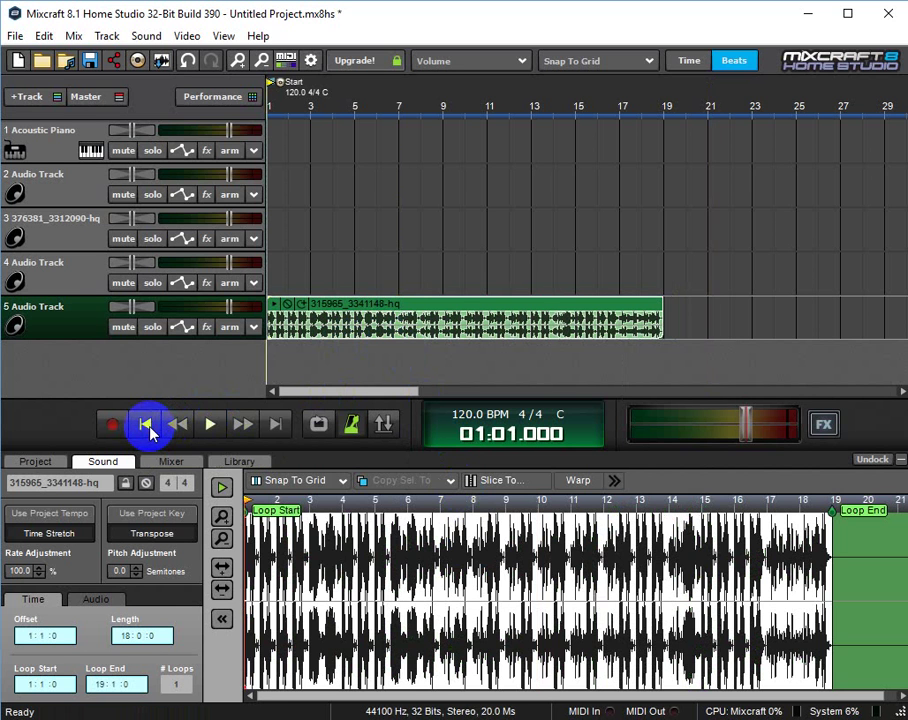
pyautogui.click(209, 425)
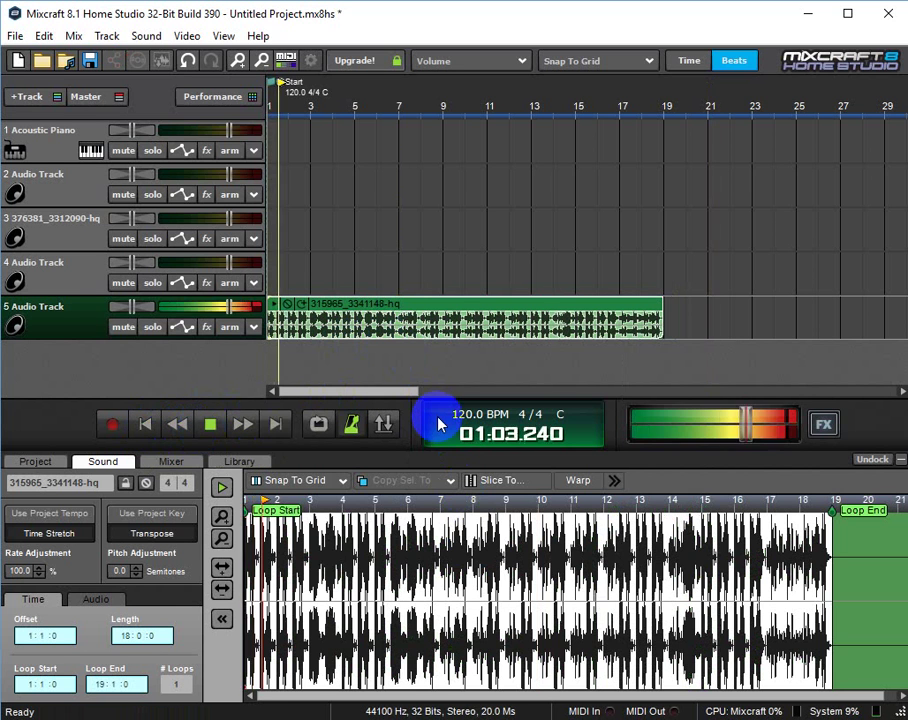
pyautogui.press('+')
pyautogui.scroll(-1, 521, 362)
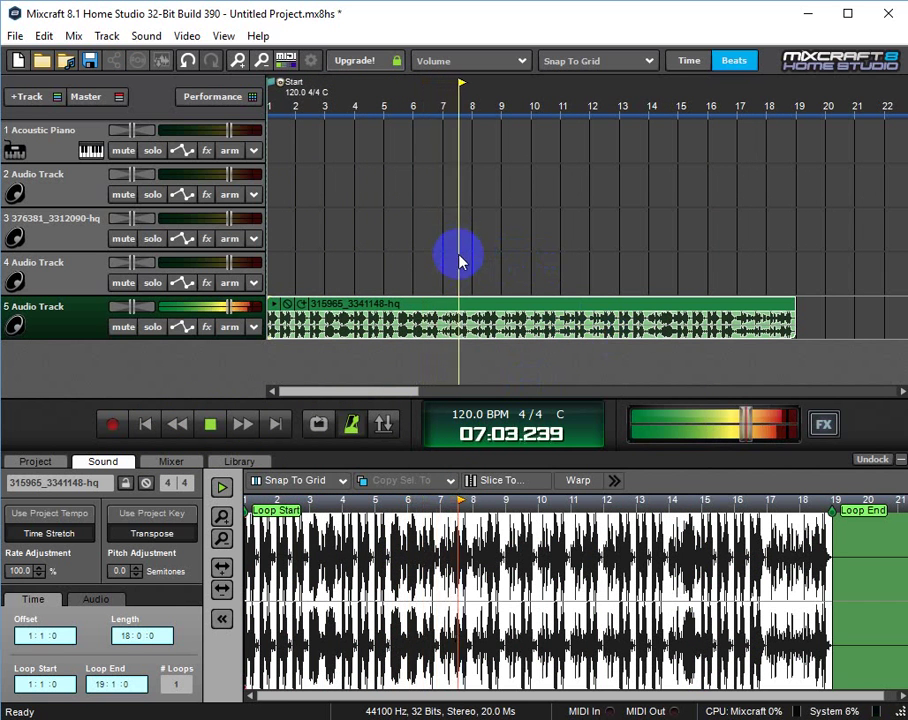
pyautogui.press('space')
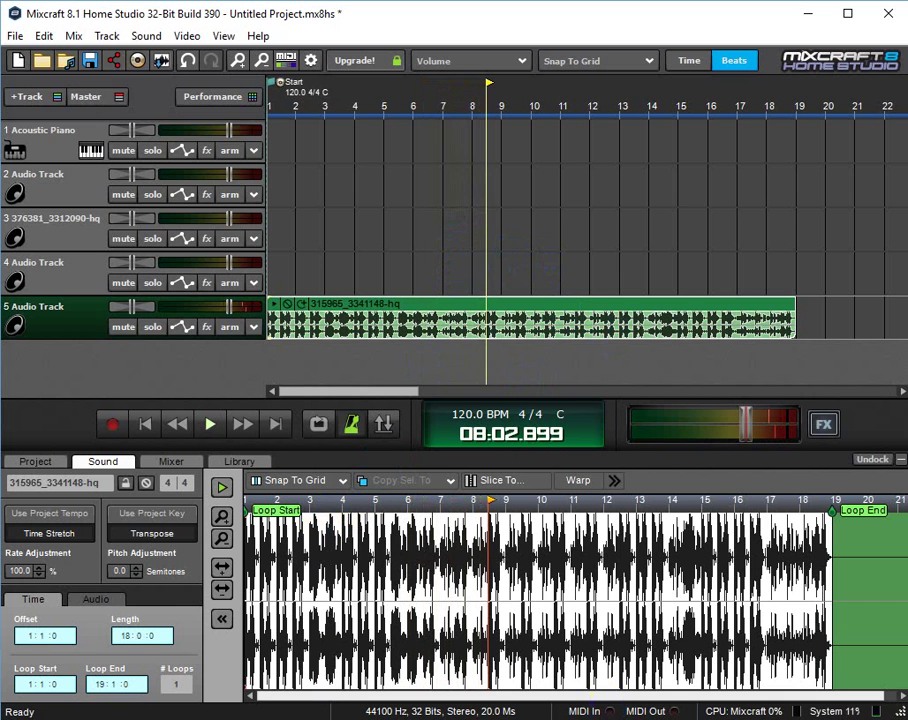